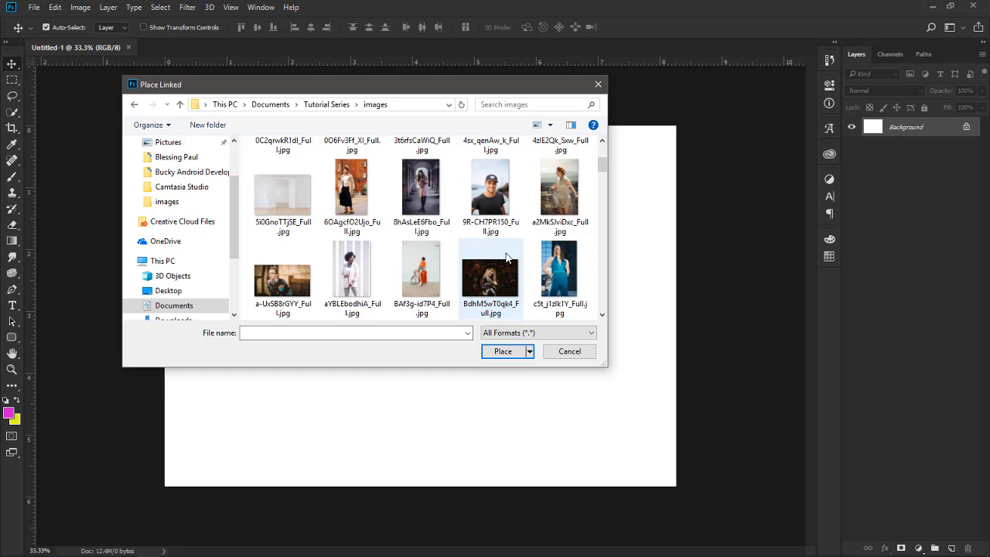
# Place the sneakers photo mWYhrOiAgmA_Full.jpg from the images folder into the document and commit it.
pyautogui.scroll(-2, 491, 246)
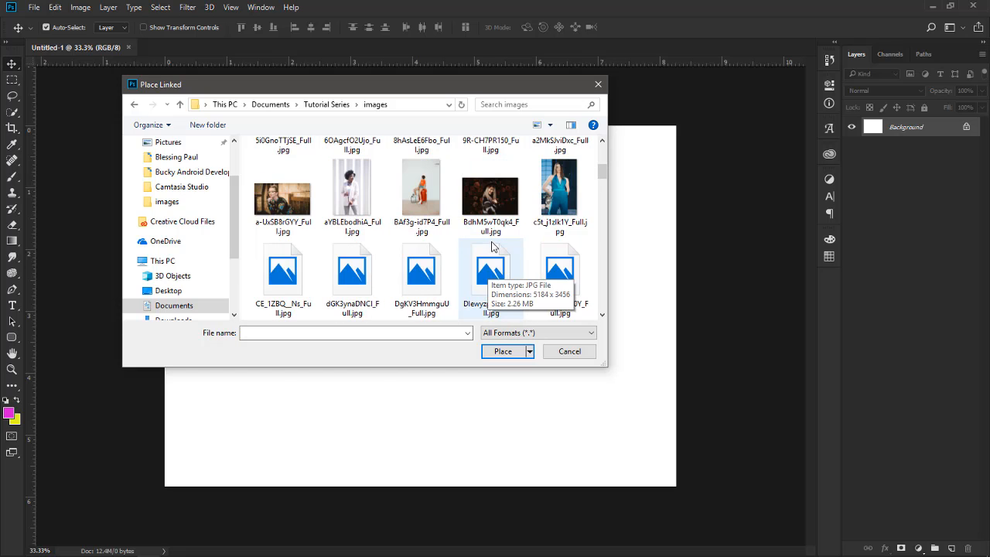
pyautogui.scroll(-2, 491, 245)
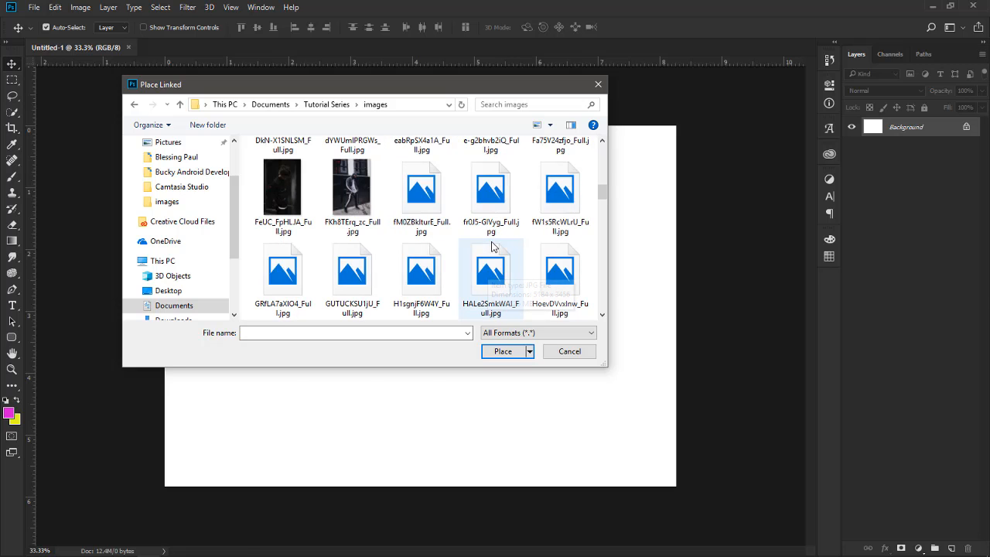
pyautogui.scroll(-1, 492, 246)
pyautogui.scroll(-1, 492, 245)
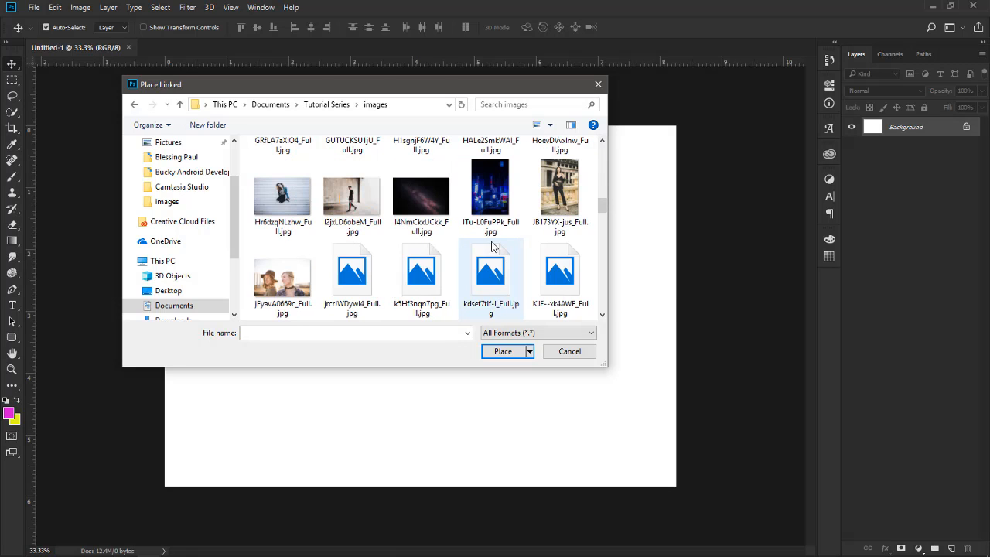
pyautogui.scroll(-1, 491, 246)
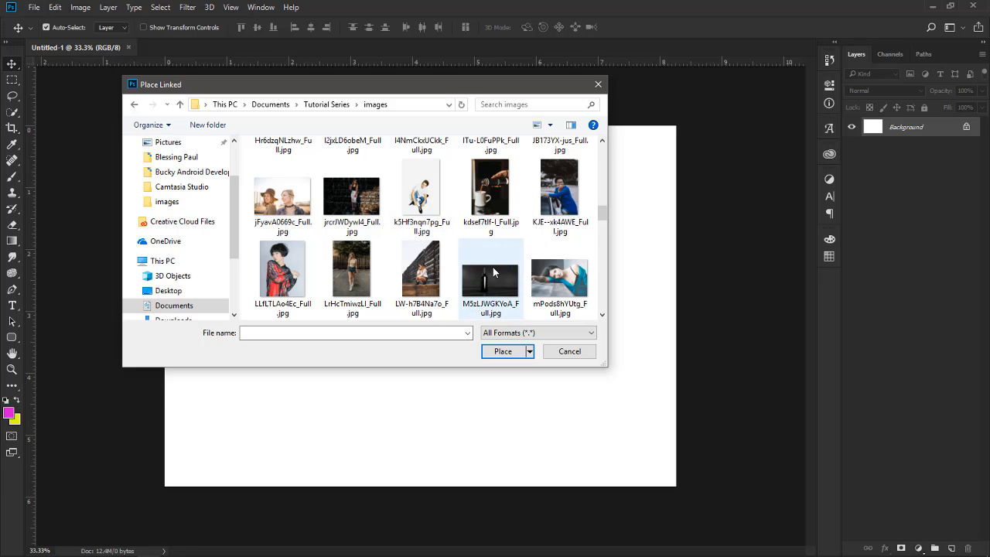
pyautogui.scroll(-1, 492, 267)
pyautogui.scroll(-1, 495, 271)
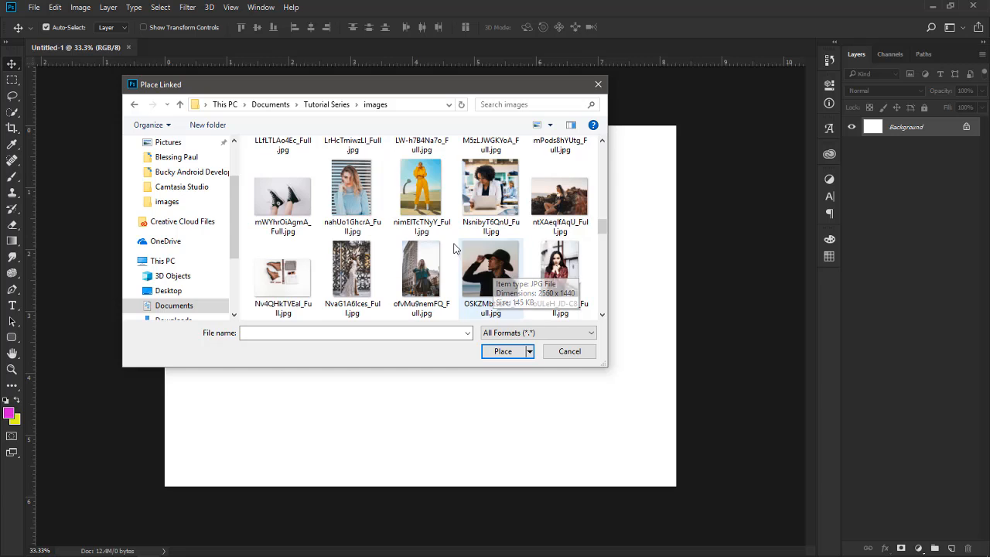
pyautogui.doubleClick(290, 200)
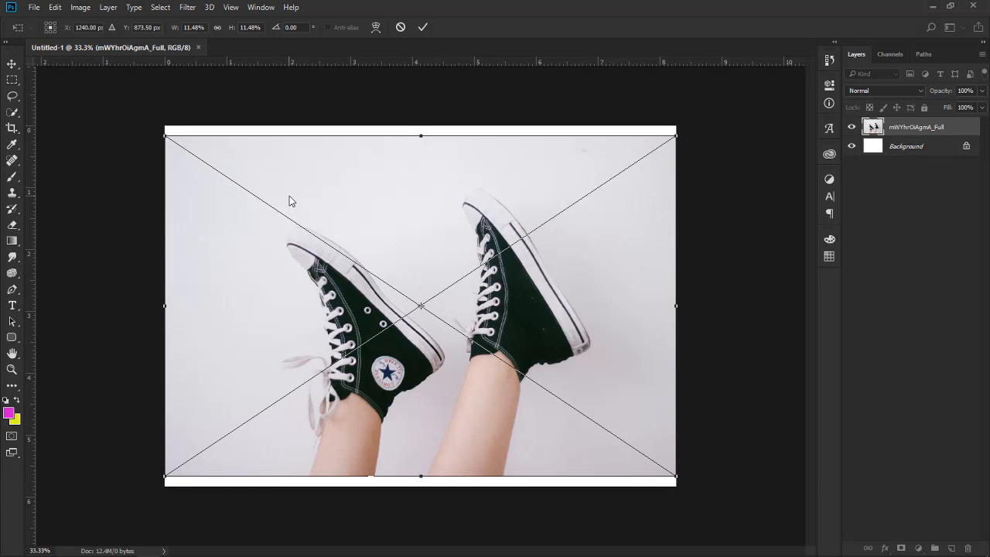
pyautogui.press('Return')
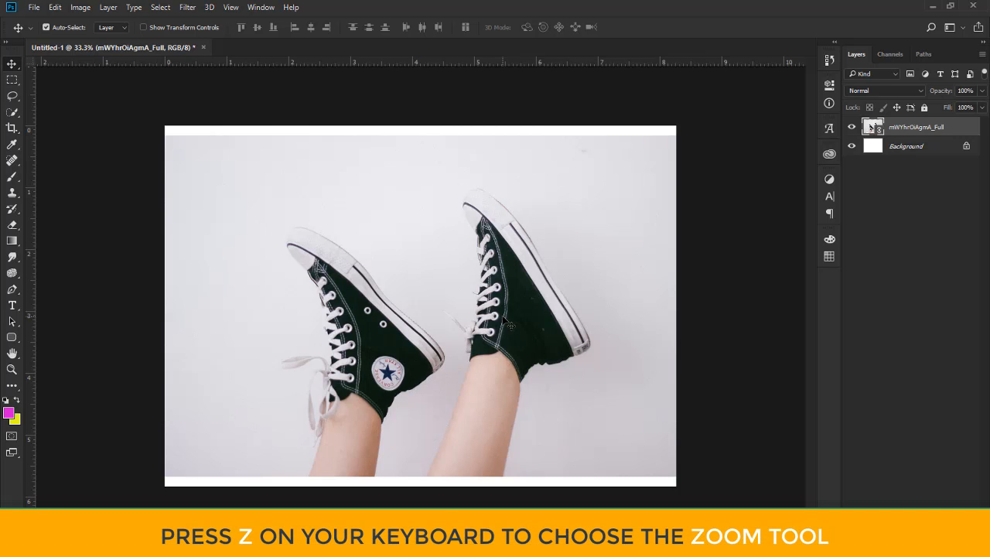
# Zoom in on the upper shoe with the Zoom tool, then fit the image on screen.
pyautogui.press('z')
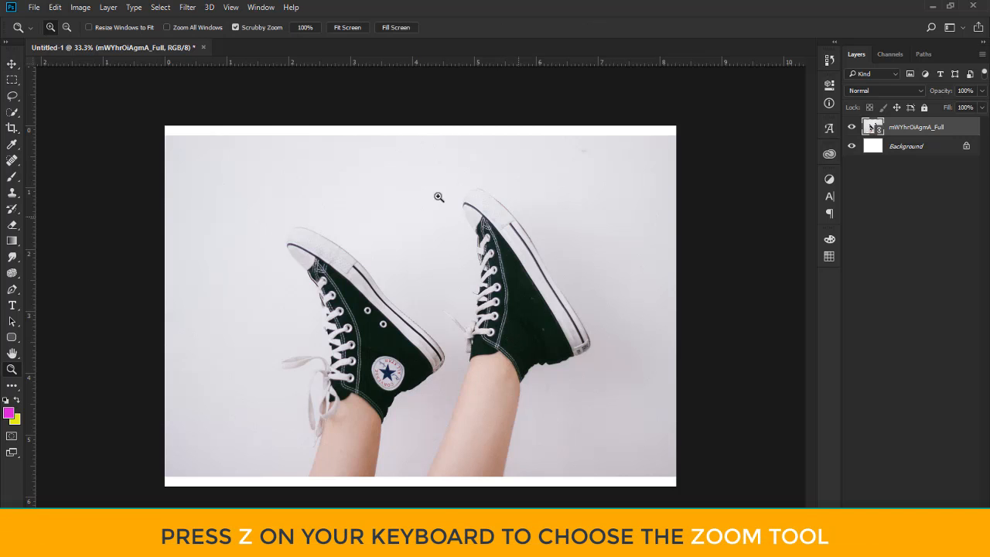
pyautogui.click(478, 207)
pyautogui.click(512, 218)
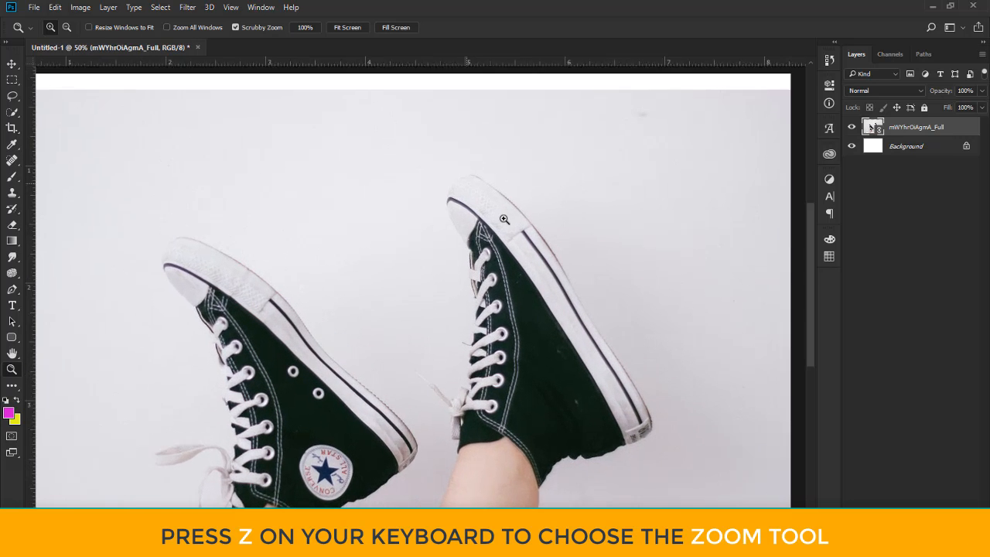
pyautogui.click(509, 224)
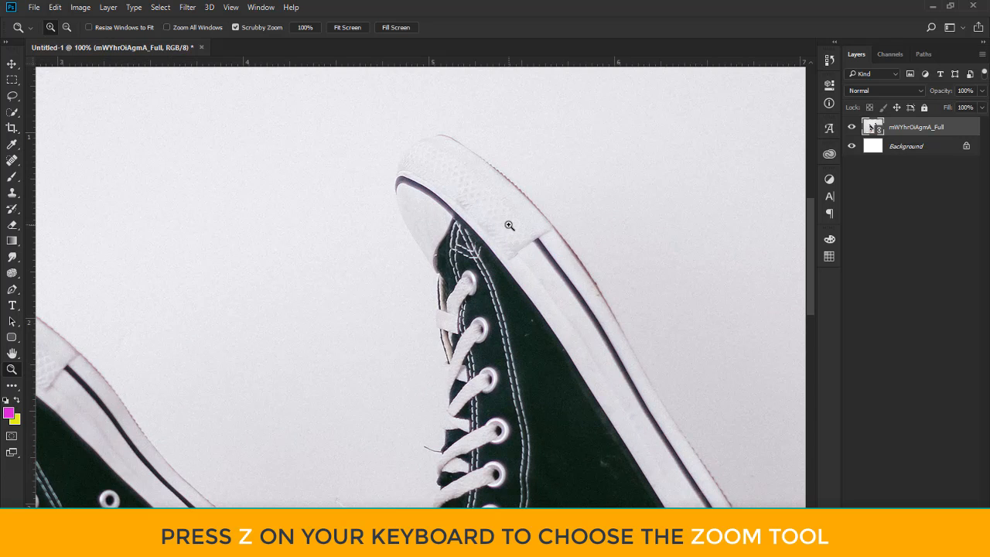
pyautogui.click(509, 224)
pyautogui.rightClick(509, 225)
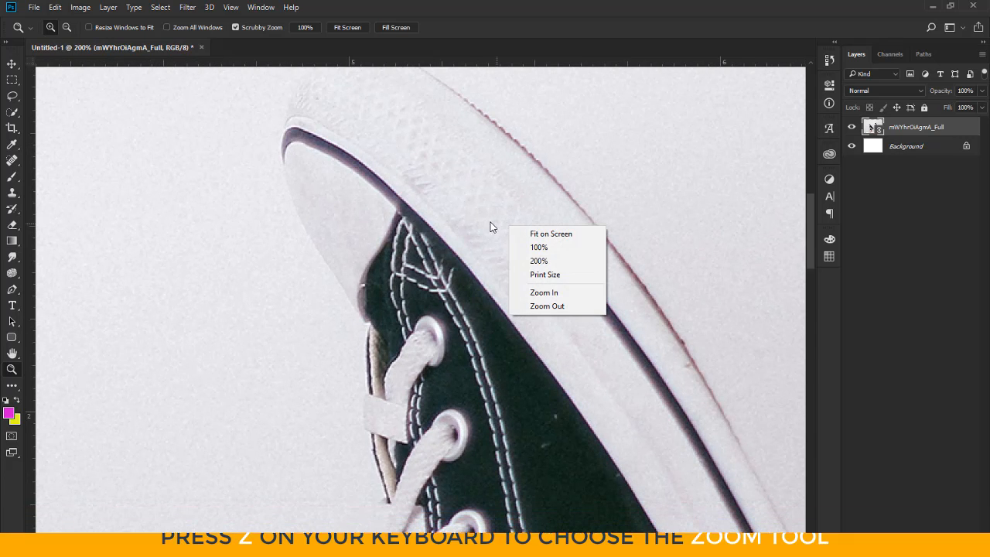
pyautogui.click(558, 236)
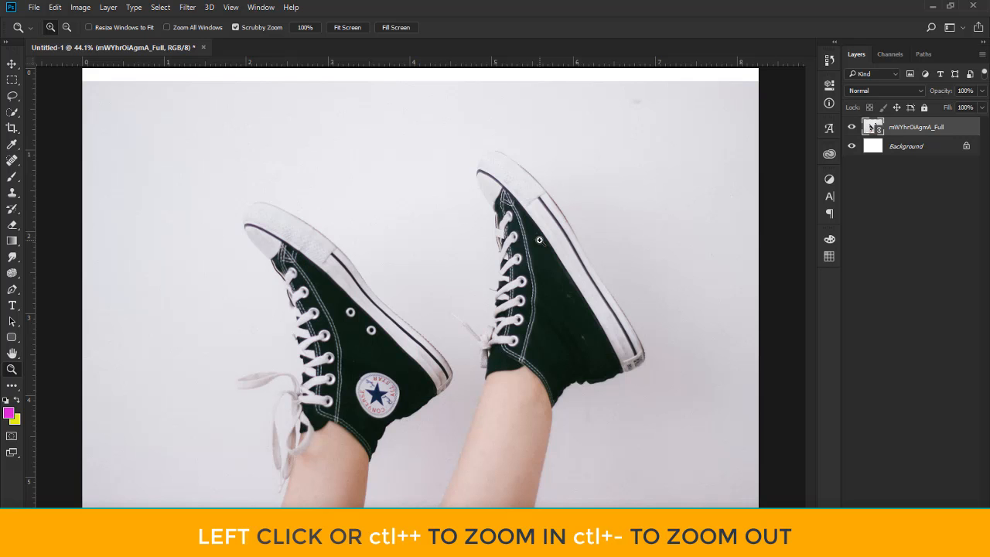
# Zoom in repeatedly on the background beside the upper shoe's laces.
pyautogui.click(539, 239)
pyautogui.click(539, 240)
pyautogui.click(539, 240)
pyautogui.click(540, 242)
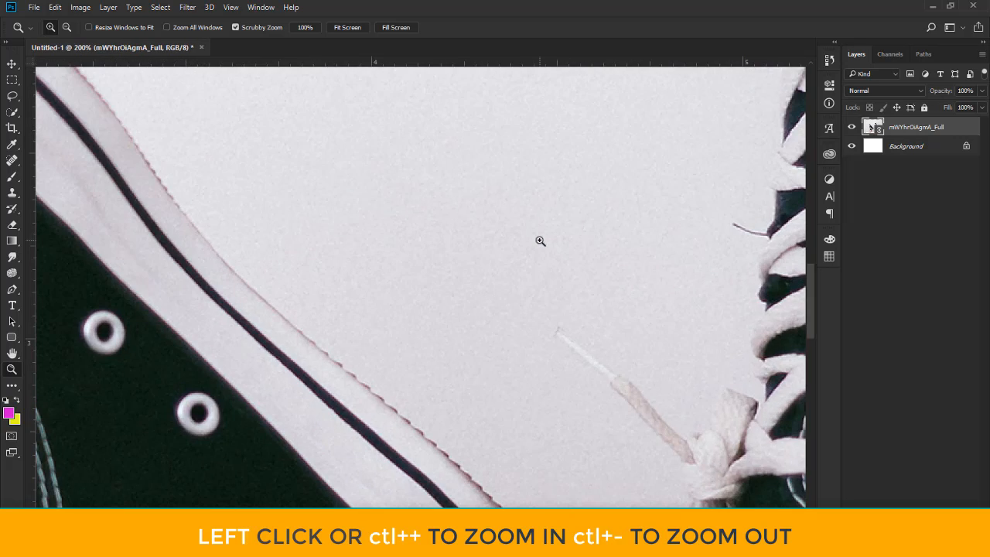
# Zoom out to 25% and back in to 100%.
pyautogui.hotkey('ctrl', '-')
pyautogui.hotkey('ctrl', '-')
pyautogui.hotkey('ctrl', '-')
pyautogui.hotkey('ctrl', '-')
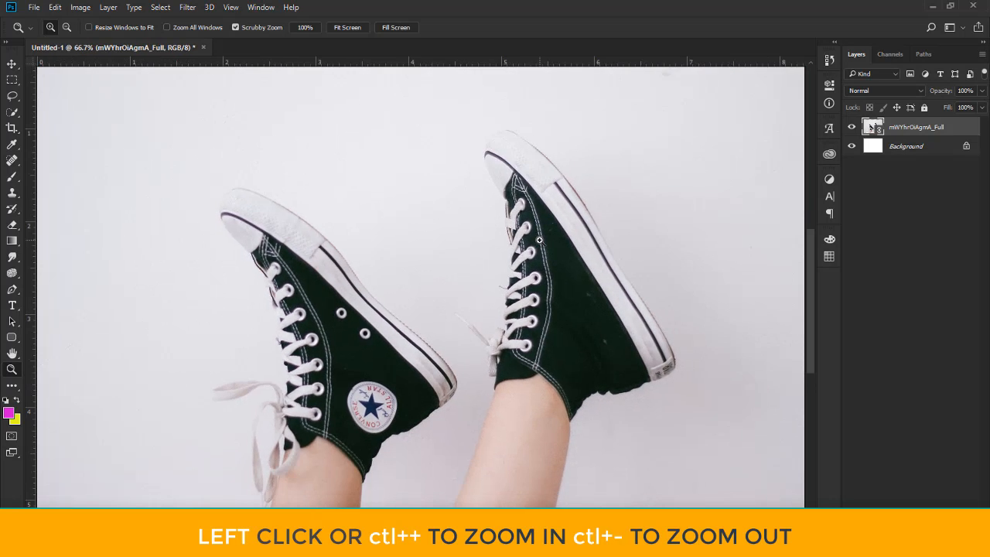
pyautogui.hotkey('ctrl', '-')
pyautogui.hotkey('ctrl', '-')
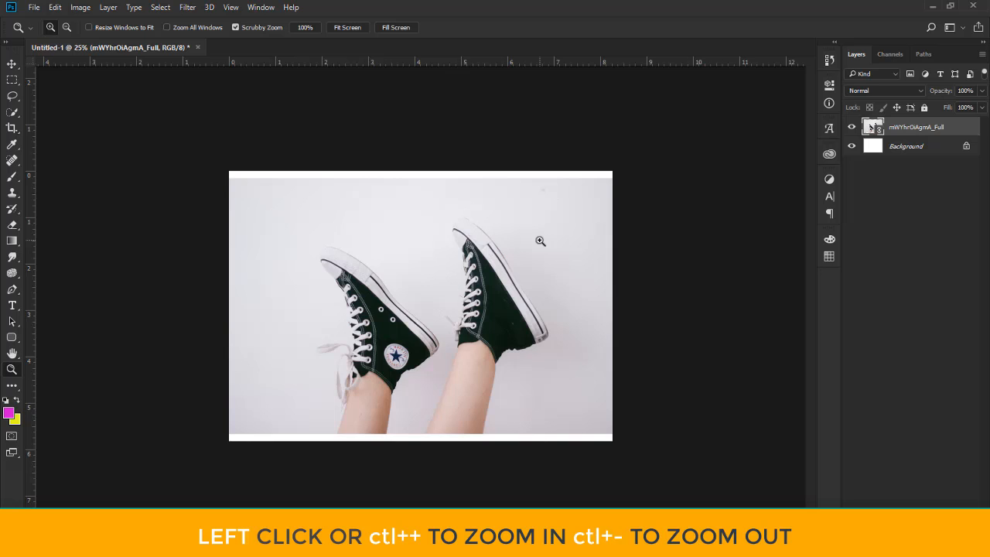
pyautogui.hotkey('ctrl', '+')
pyautogui.hotkey('ctrl', '+')
pyautogui.hotkey('ctrl', '+')
pyautogui.hotkey('ctrl', '+')
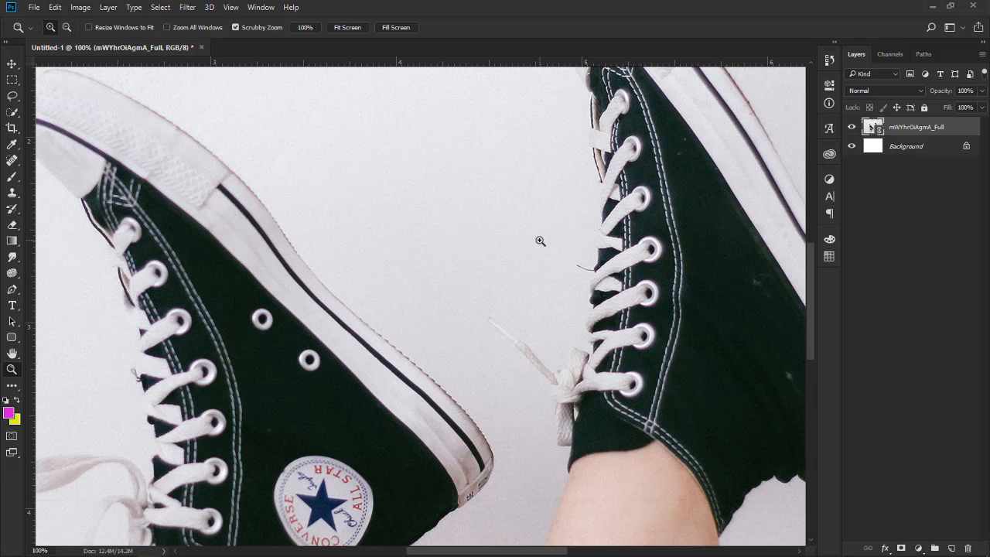
# Collapse the side panels to icons.
pyautogui.moveTo(586, 226); pyautogui.dragTo(476, 331)
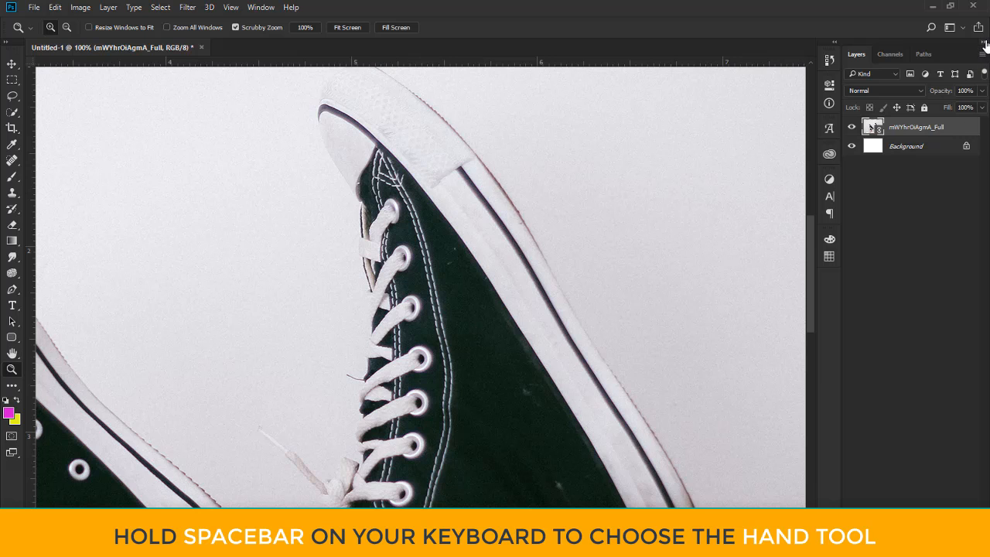
pyautogui.click(985, 44)
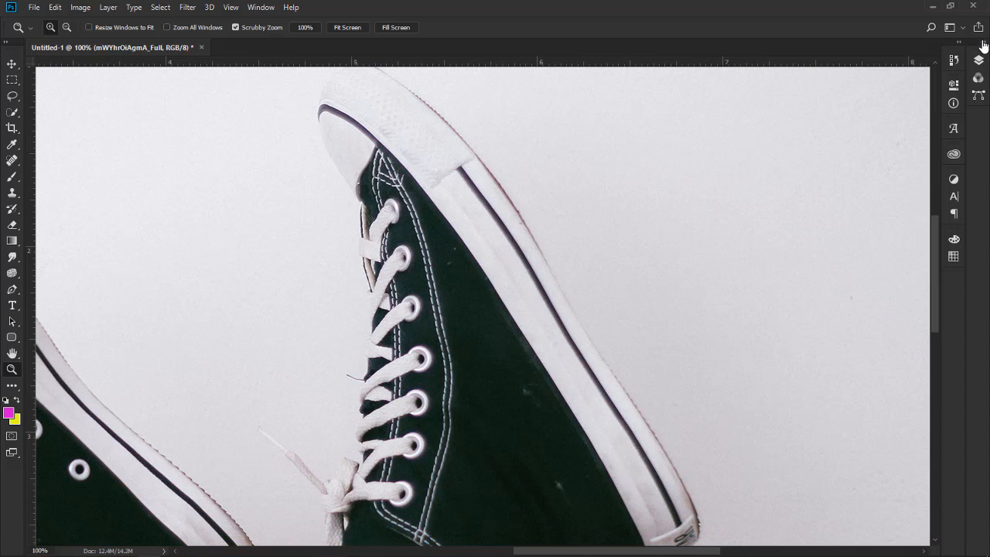
pyautogui.click(985, 44)
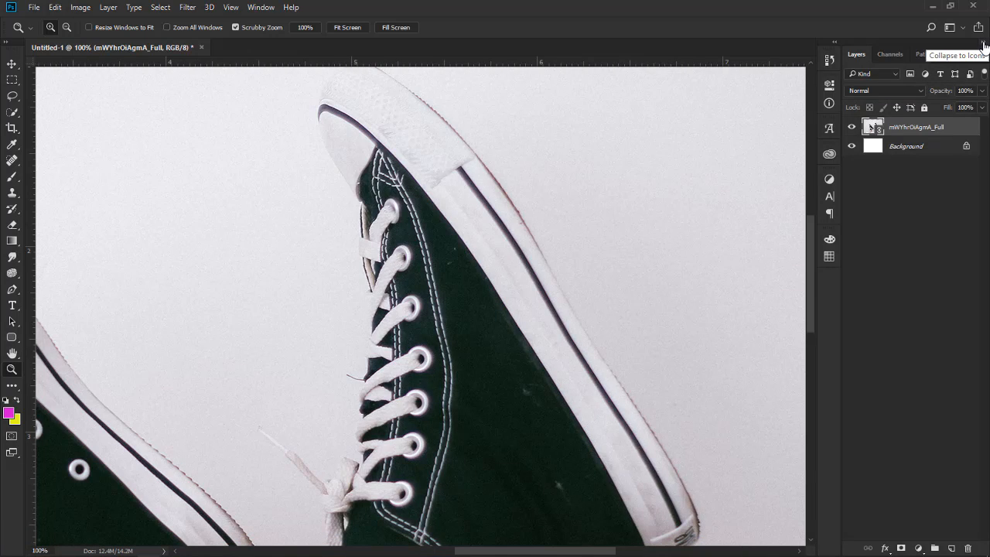
pyautogui.click(984, 45)
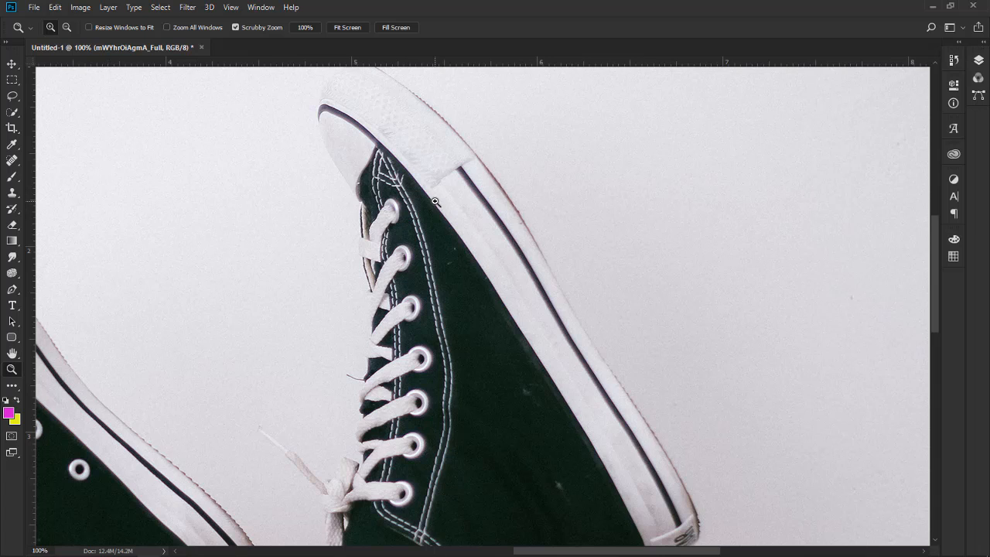
# Select the Pen Tool.
pyautogui.moveTo(435, 201); pyautogui.dragTo(475, 277)
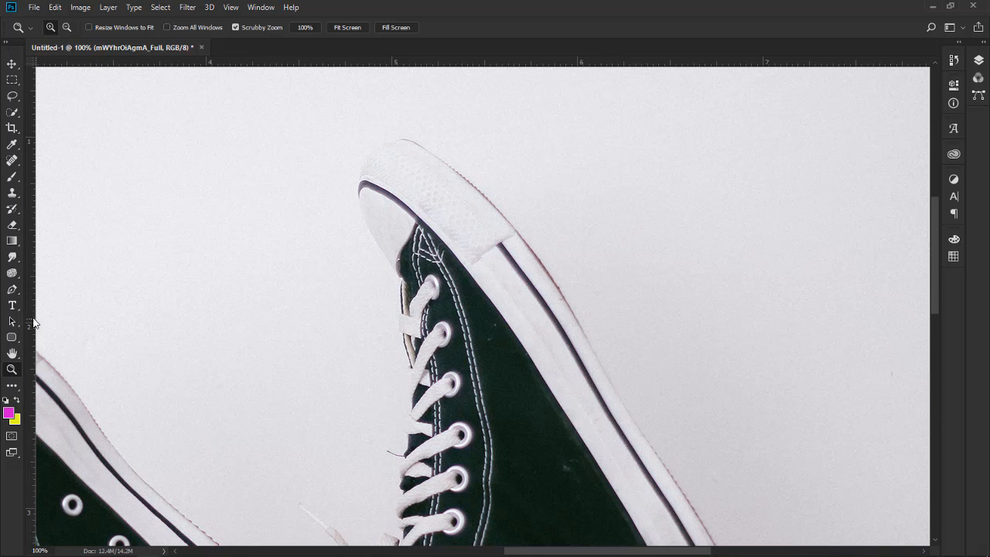
pyautogui.click(12, 291)
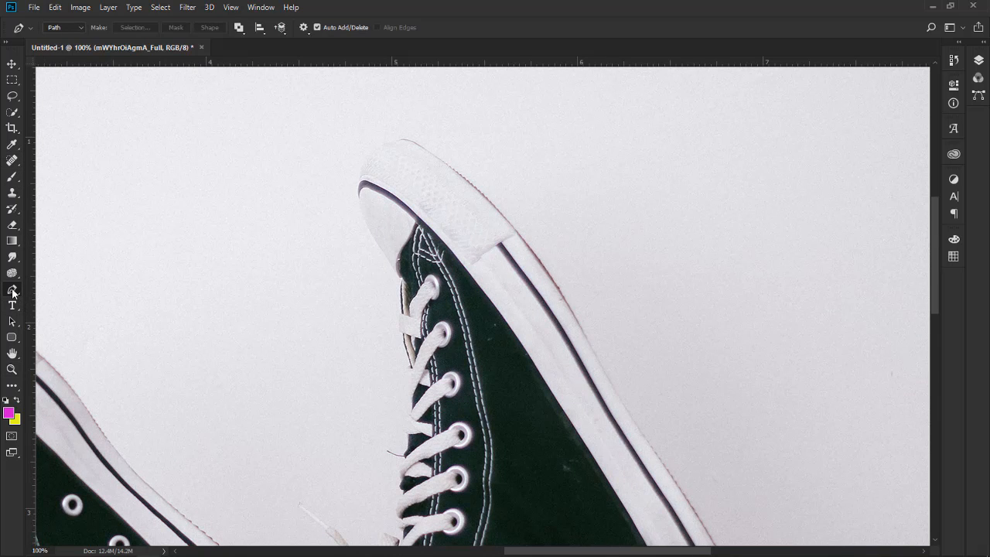
pyautogui.rightClick(13, 290)
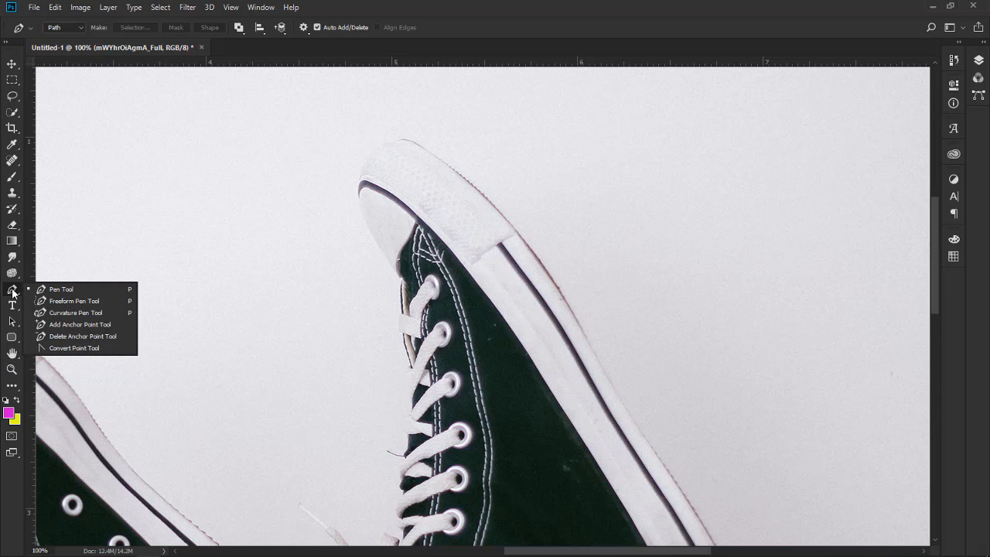
pyautogui.click(78, 288)
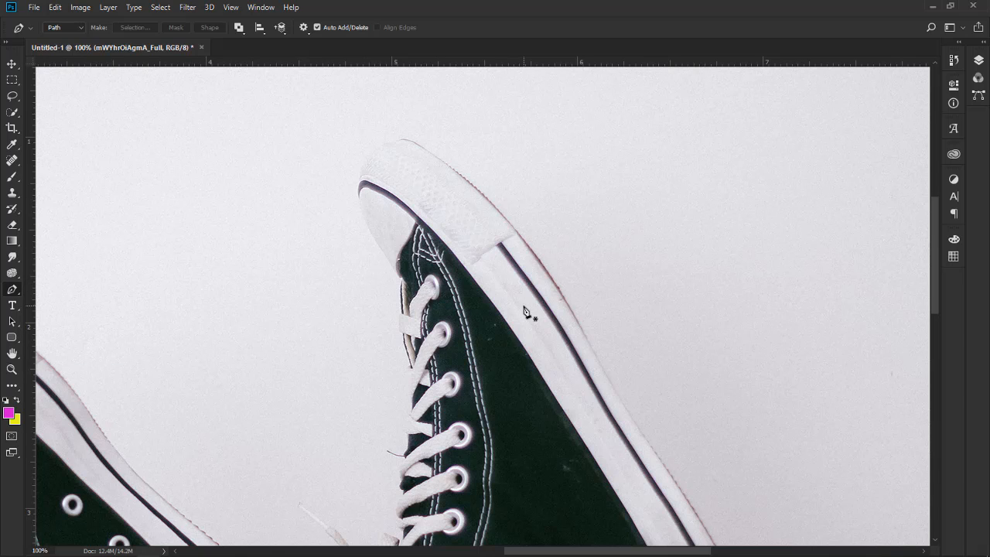
# Start a Pen path at the right shoe's ankle, placing anchor points along the collar edge toward the heel.
pyautogui.scroll(-1, 526, 311)
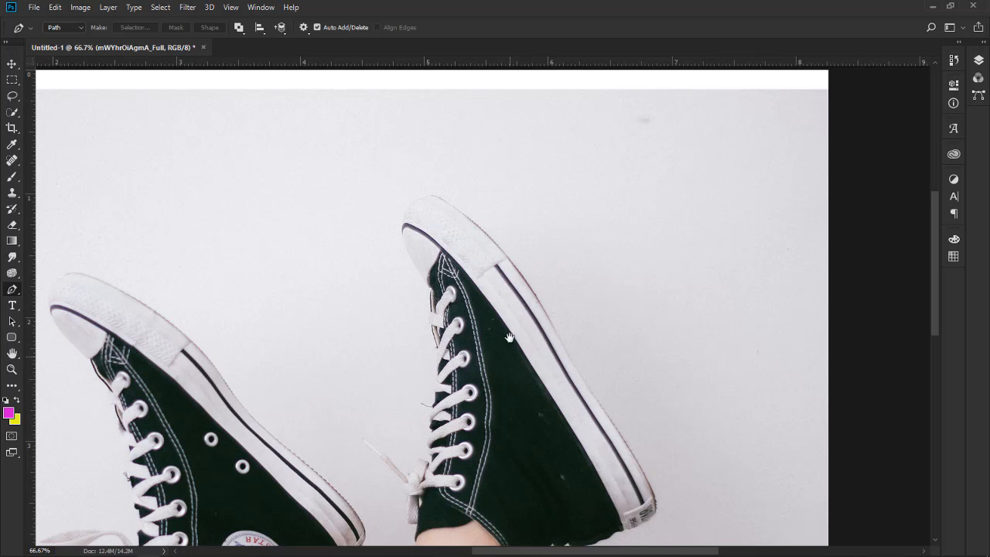
pyautogui.scroll(-2, 524, 311)
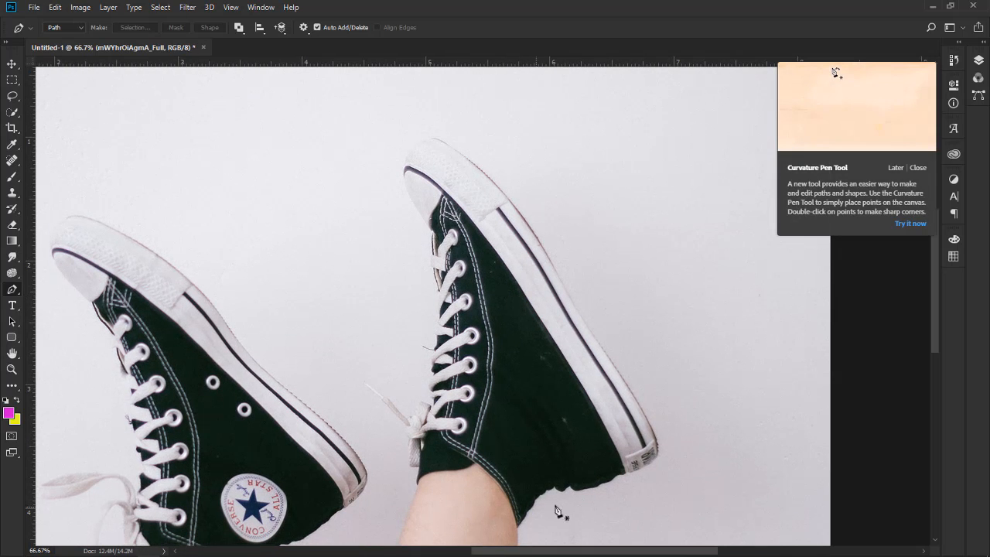
pyautogui.click(517, 527)
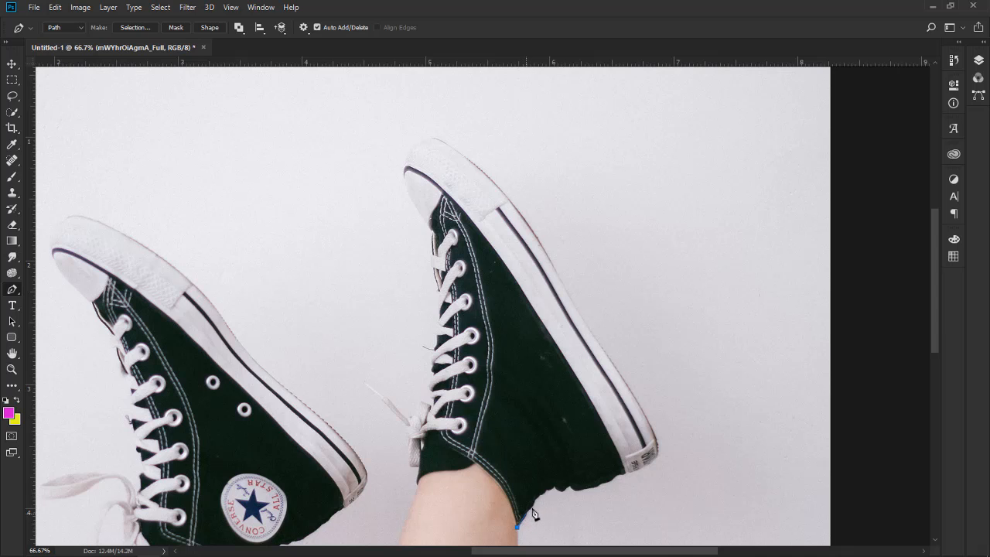
pyautogui.click(534, 502)
pyautogui.click(540, 492)
pyautogui.click(548, 489)
pyautogui.click(554, 487)
pyautogui.moveTo(668, 436); pyautogui.dragTo(671, 436)
pyautogui.hotkey('ctrl', 'z')
pyautogui.scroll(2, 524, 365)
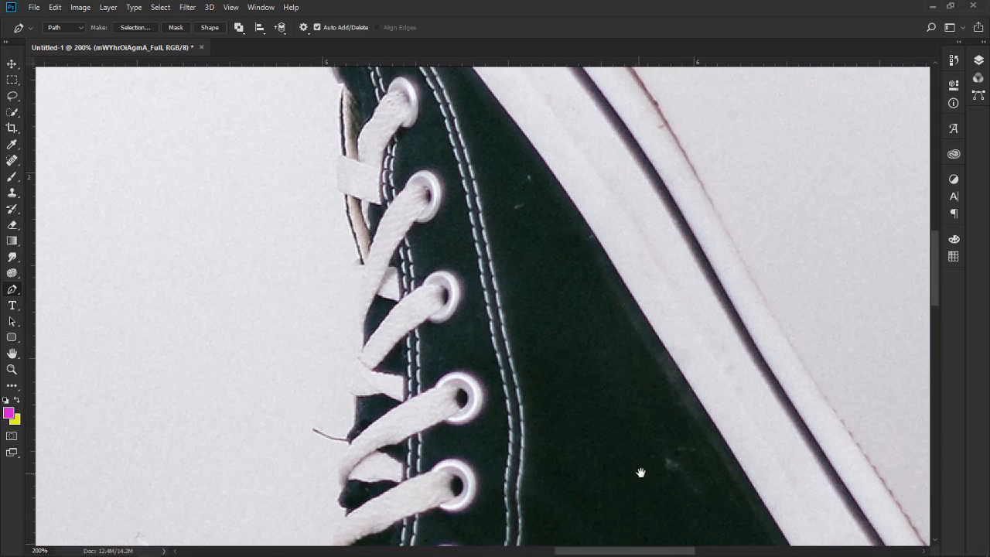
pyautogui.moveTo(555, 387); pyautogui.dragTo(399, 232)
pyautogui.moveTo(575, 495); pyautogui.dragTo(502, 381)
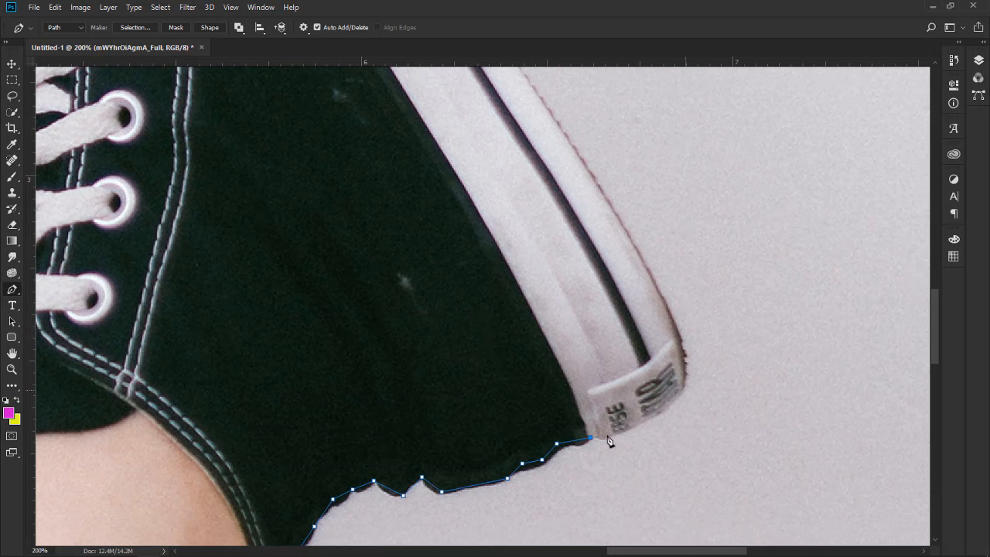
# Add anchor points around the heel corner of the shoe.
pyautogui.click(684, 396)
pyautogui.hotkey('ctrl', 'z')
pyautogui.click(601, 438)
pyautogui.click(648, 418)
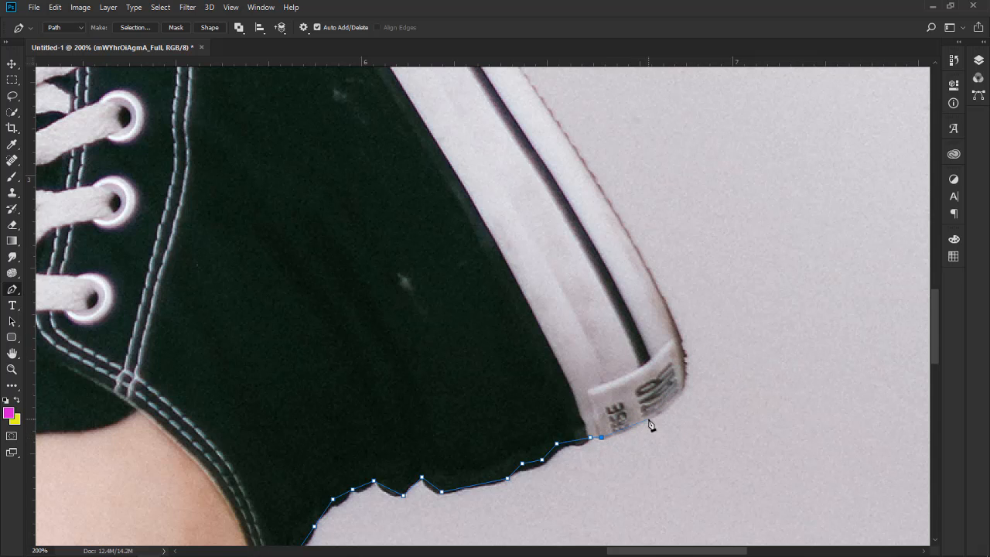
pyautogui.click(685, 390)
pyautogui.moveTo(688, 361); pyautogui.dragTo(697, 359)
pyautogui.hotkey('ctrl', 'z')
# Add curved anchor points from the heel up along the sole's outer edge.
pyautogui.moveTo(688, 369); pyautogui.dragTo(737, 333)
pyautogui.moveTo(737, 333); pyautogui.dragTo(737, 332)
pyautogui.click(683, 386)
pyautogui.hotkey('ctrl', 'z')
pyautogui.keyDown('alt'); pyautogui.click(683, 389); pyautogui.keyUp('alt')
pyautogui.moveTo(657, 287); pyautogui.dragTo(622, 217)
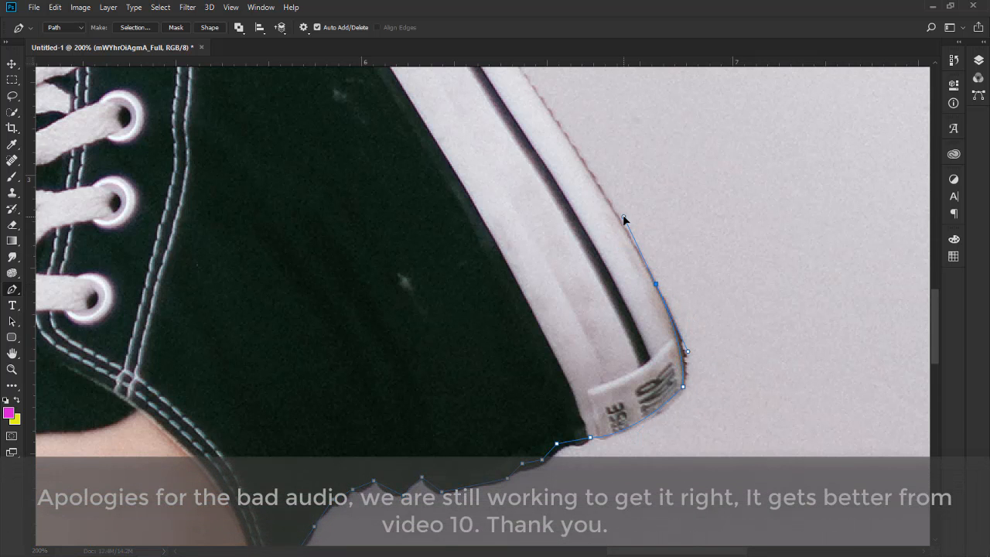
# Continue placing anchor points up along the shoe's sole edge toward the toe.
pyautogui.moveTo(583, 167); pyautogui.dragTo(710, 380)
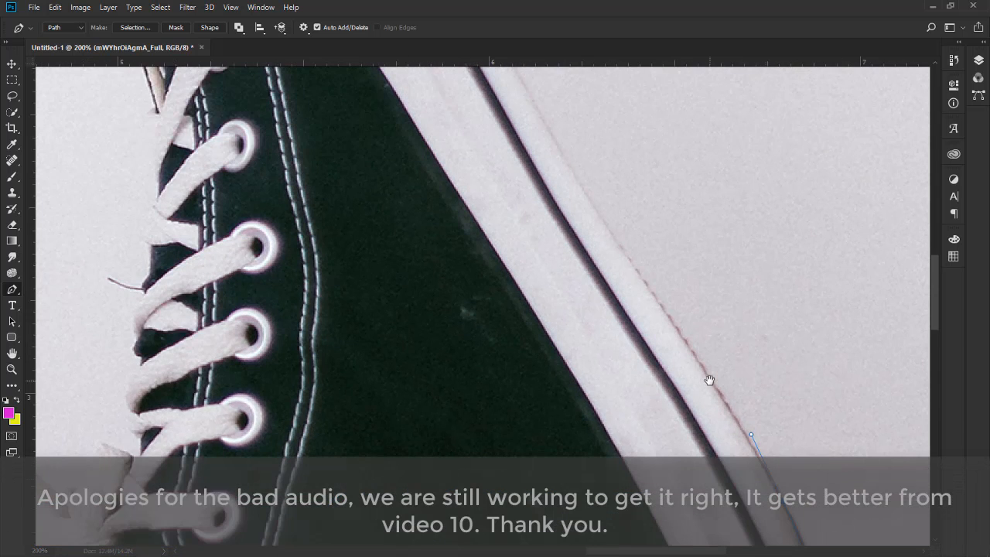
pyautogui.click(647, 289)
pyautogui.moveTo(585, 243); pyautogui.dragTo(698, 425)
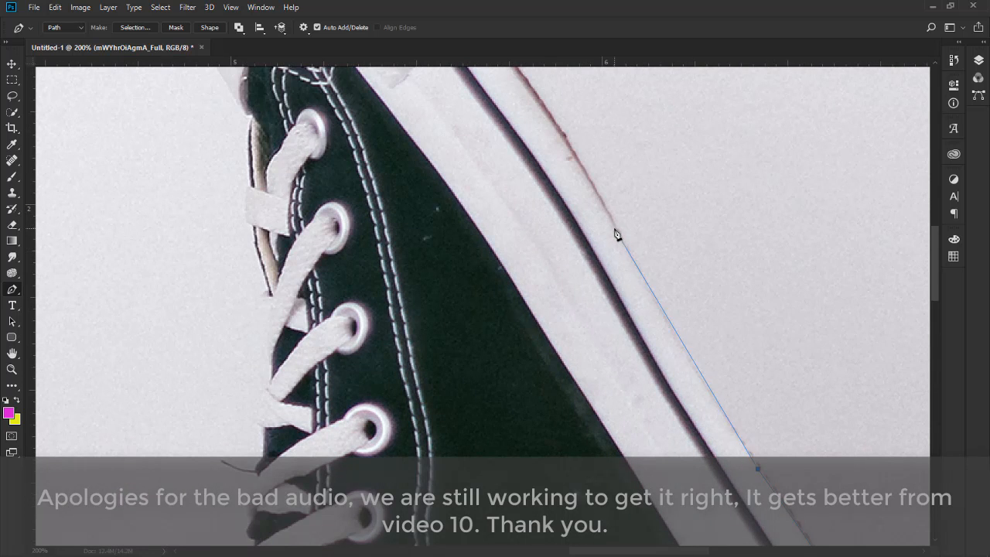
pyautogui.moveTo(614, 230); pyautogui.dragTo(592, 181)
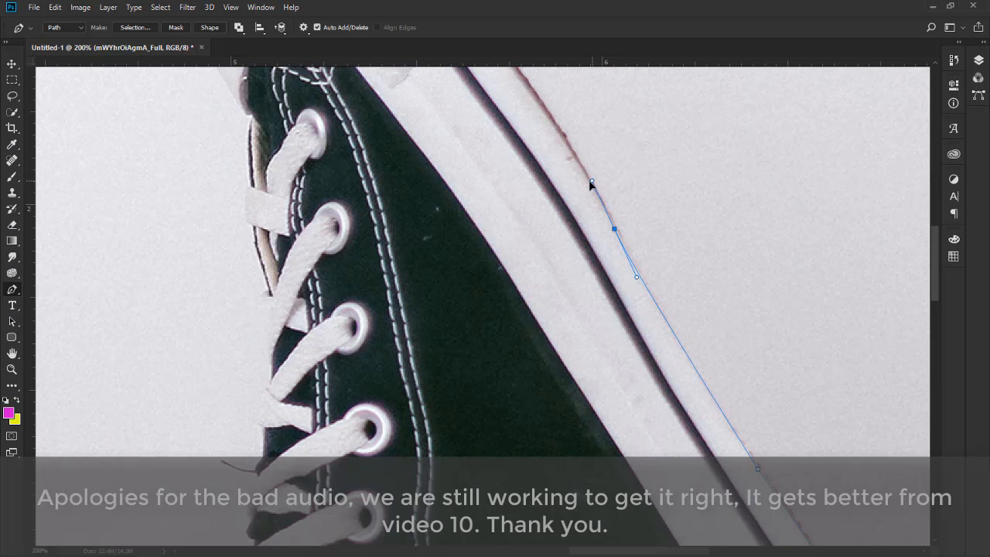
# Add a curved anchor point at the top of the toe cap, pulling its handles along the curve.
pyautogui.press('space')
pyautogui.moveTo(619, 256); pyautogui.dragTo(740, 401)
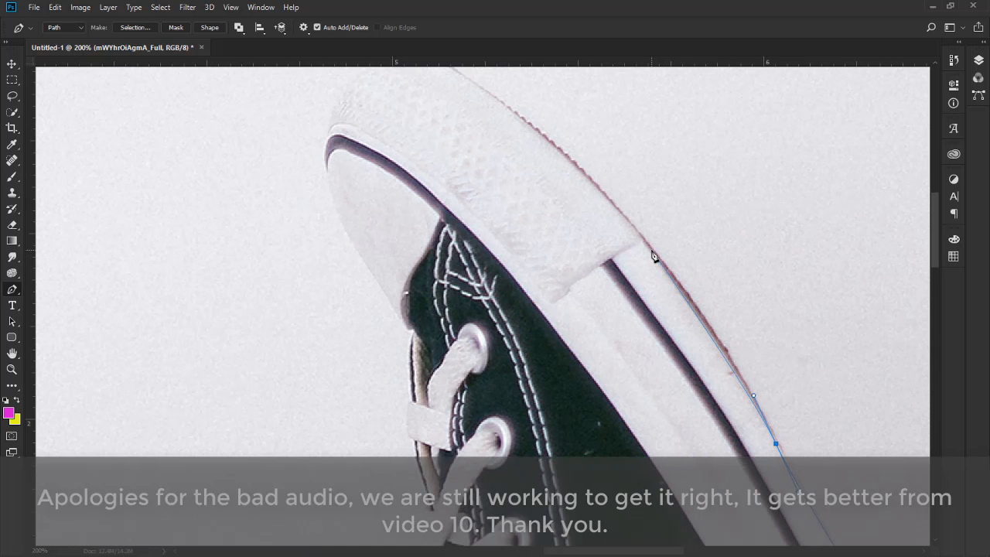
pyautogui.moveTo(652, 251); pyautogui.dragTo(745, 405)
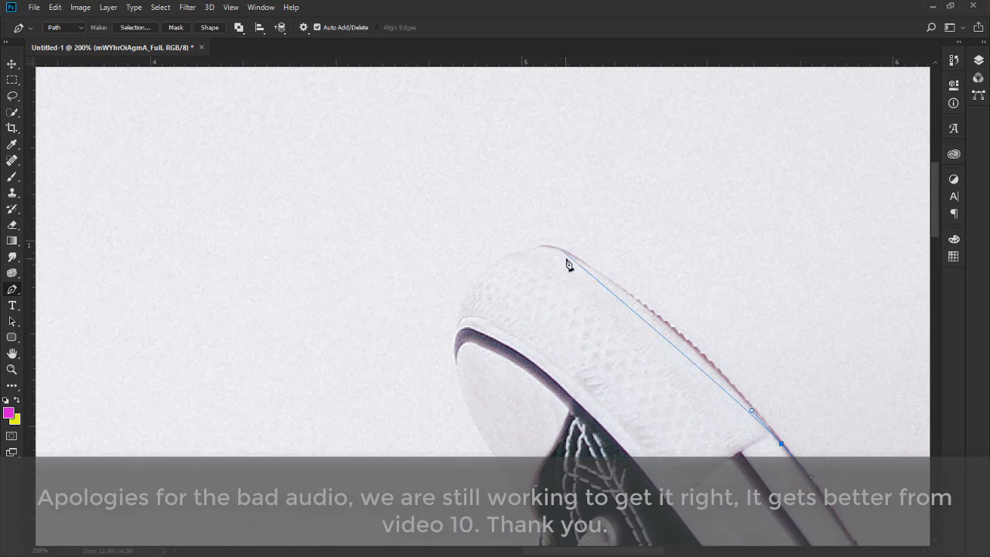
pyautogui.click(535, 248)
pyautogui.moveTo(504, 248); pyautogui.dragTo(467, 249)
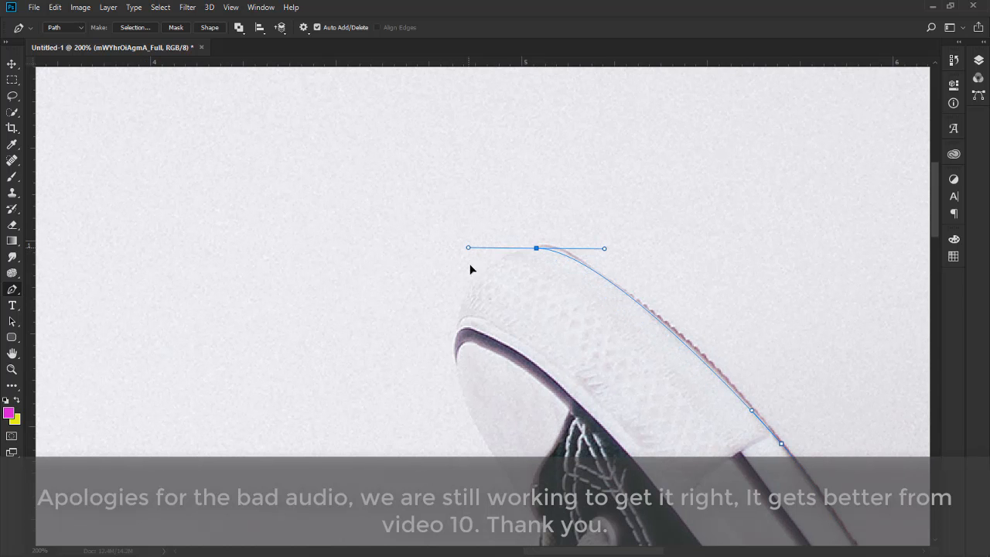
# Add anchor points around the front of the toe cap, curving into the lace area.
pyautogui.click(454, 332)
pyautogui.moveTo(533, 401); pyautogui.dragTo(503, 190)
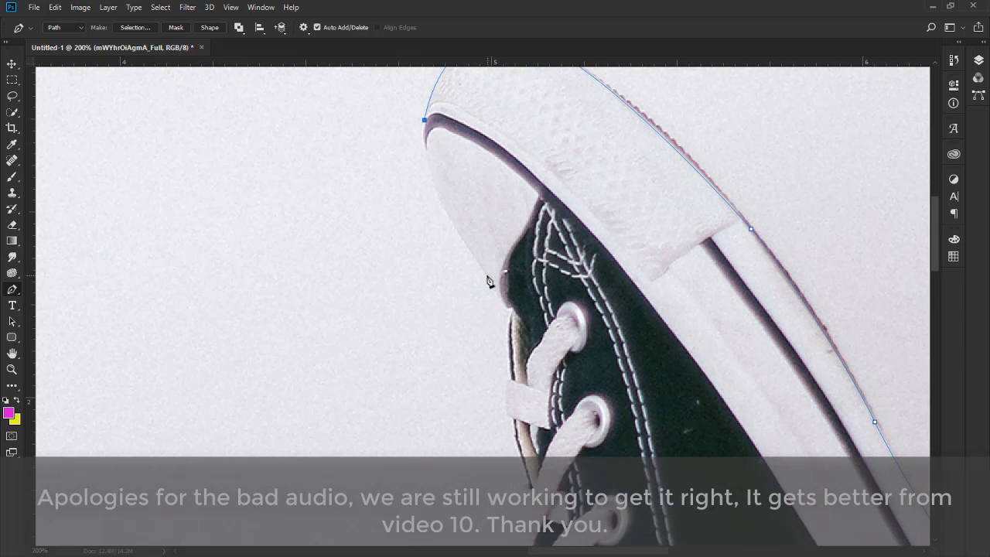
pyautogui.moveTo(487, 275); pyautogui.dragTo(560, 382)
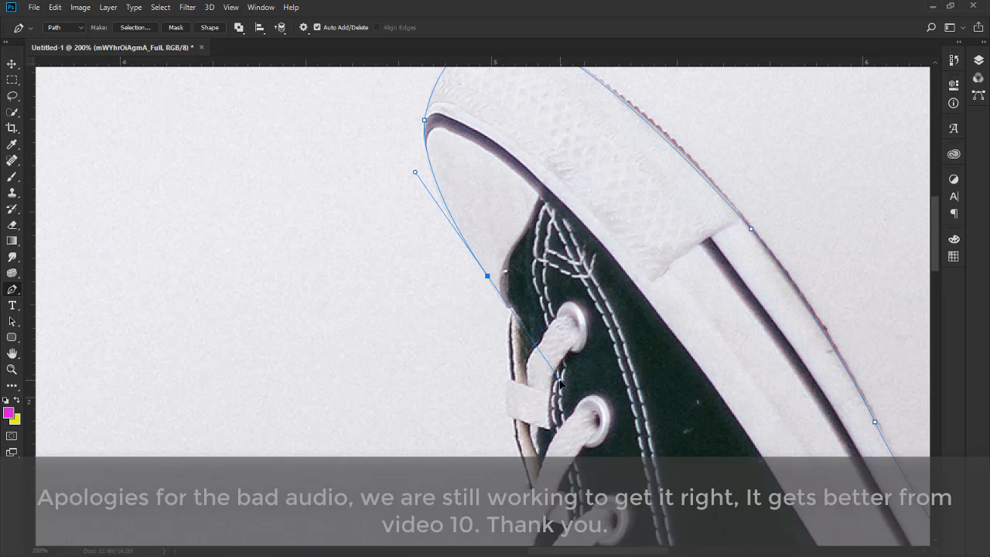
# Place anchor points down the edge of the laces and tongue.
pyautogui.click(487, 277)
pyautogui.click(505, 305)
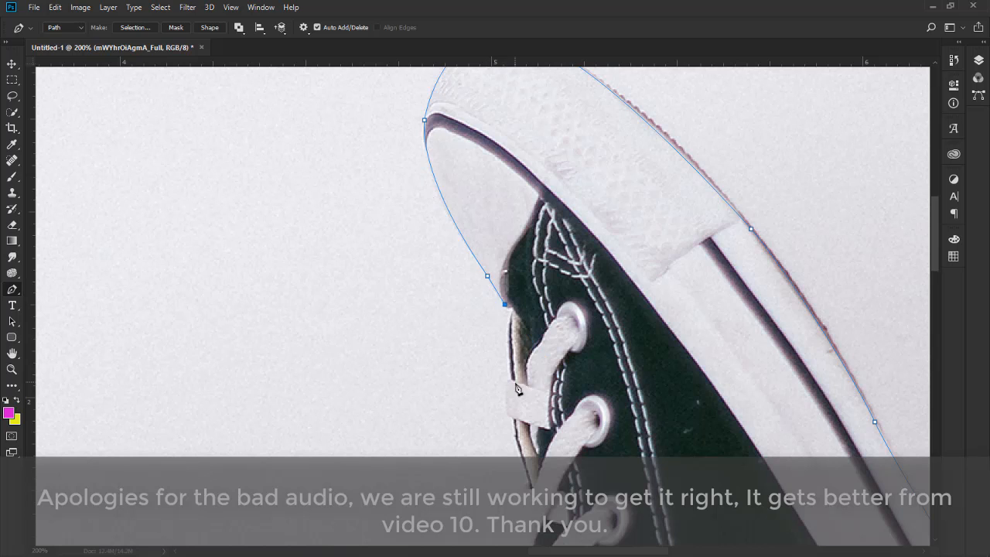
pyautogui.click(509, 312)
pyautogui.click(510, 376)
pyautogui.click(507, 406)
pyautogui.click(511, 430)
pyautogui.moveTo(528, 433); pyautogui.dragTo(531, 201)
pyautogui.hotkey('ctrl', '-')
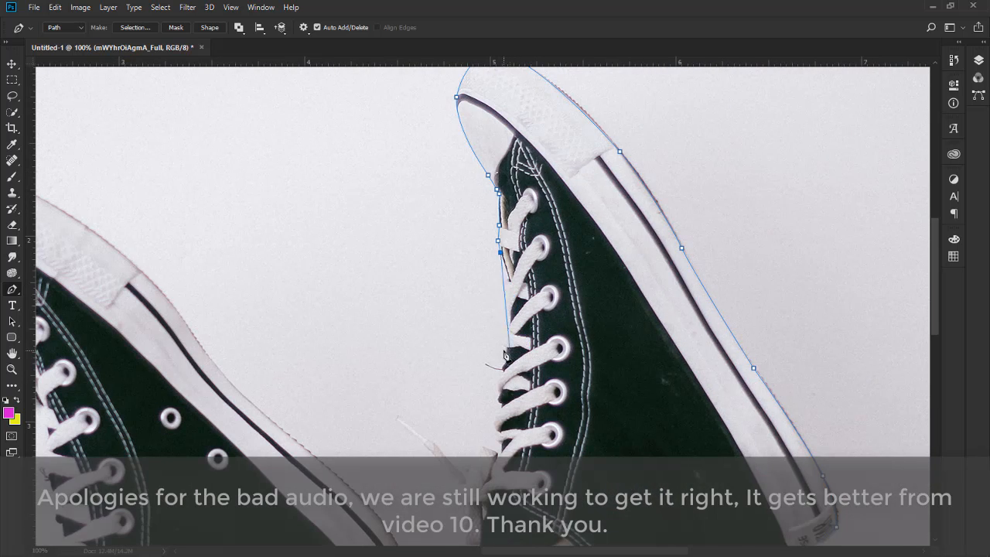
# Add more anchor points, some curved, further down along the laces.
pyautogui.moveTo(504, 342); pyautogui.dragTo(493, 412)
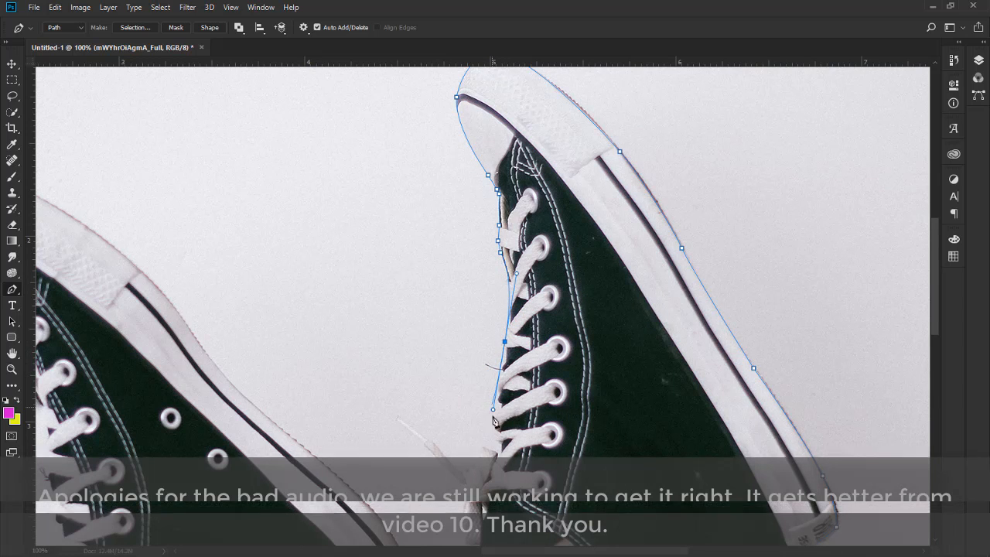
pyautogui.keyDown('alt'); pyautogui.click(504, 342); pyautogui.keyUp('alt')
pyautogui.click(505, 365)
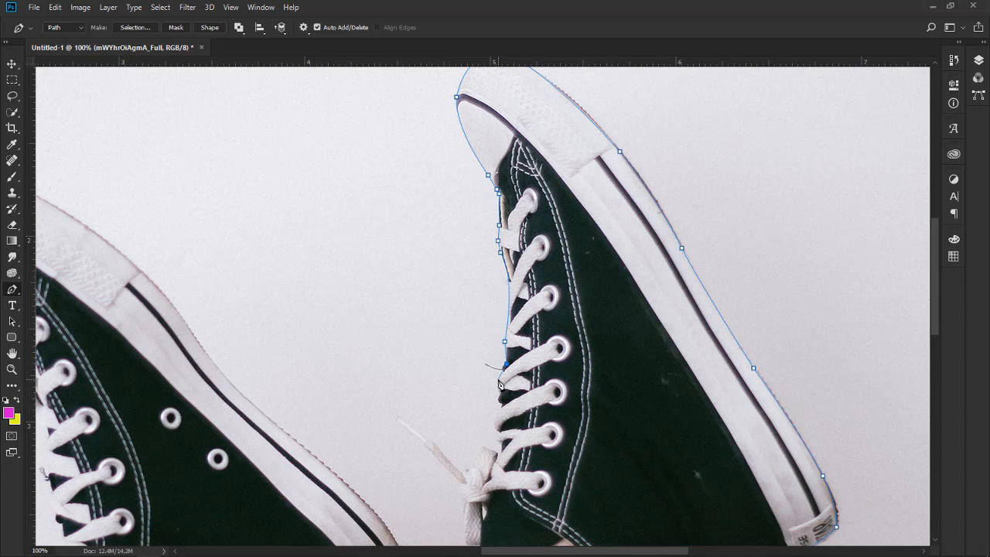
pyautogui.click(498, 379)
pyautogui.click(497, 399)
pyautogui.moveTo(502, 404); pyautogui.dragTo(494, 431)
# Trace around the dangling lace end with anchor points.
pyautogui.moveTo(463, 471); pyautogui.dragTo(450, 478)
pyautogui.keyDown('alt'); pyautogui.click(463, 473); pyautogui.keyUp('alt')
pyautogui.moveTo(437, 446); pyautogui.dragTo(397, 418)
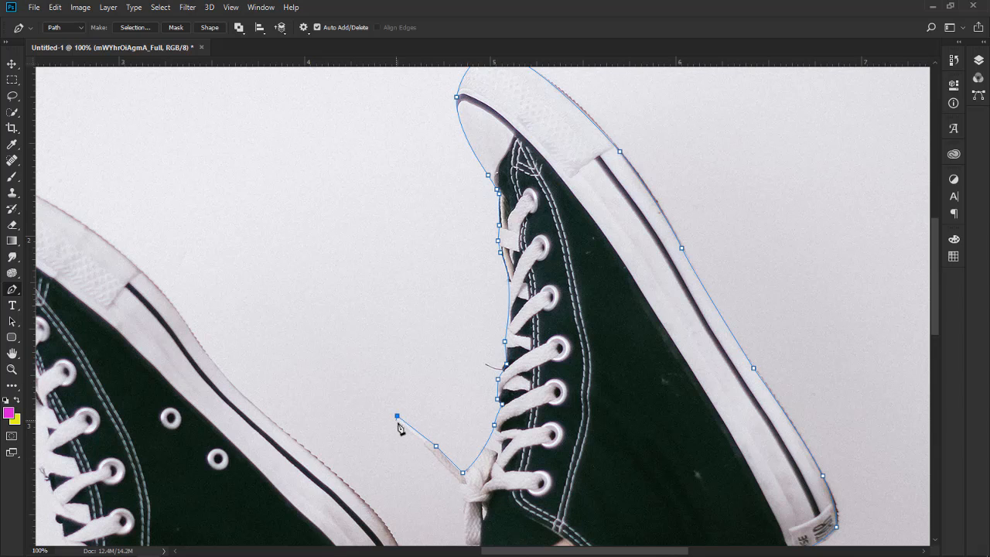
pyautogui.click(423, 441)
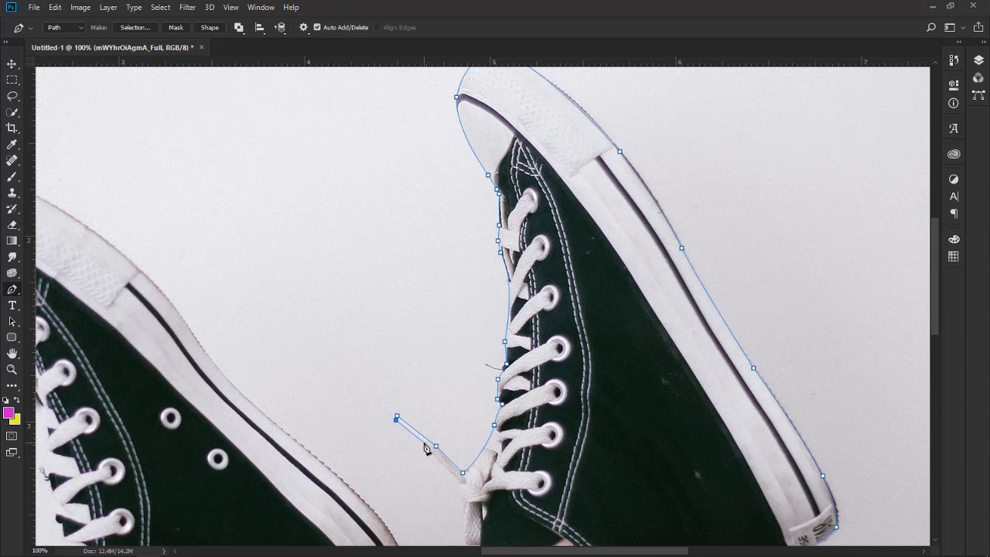
pyautogui.click(458, 481)
pyautogui.click(461, 490)
pyautogui.click(465, 500)
# Trace along the ankle opening back to the starting point to close the path.
pyautogui.moveTo(469, 510); pyautogui.dragTo(547, 334)
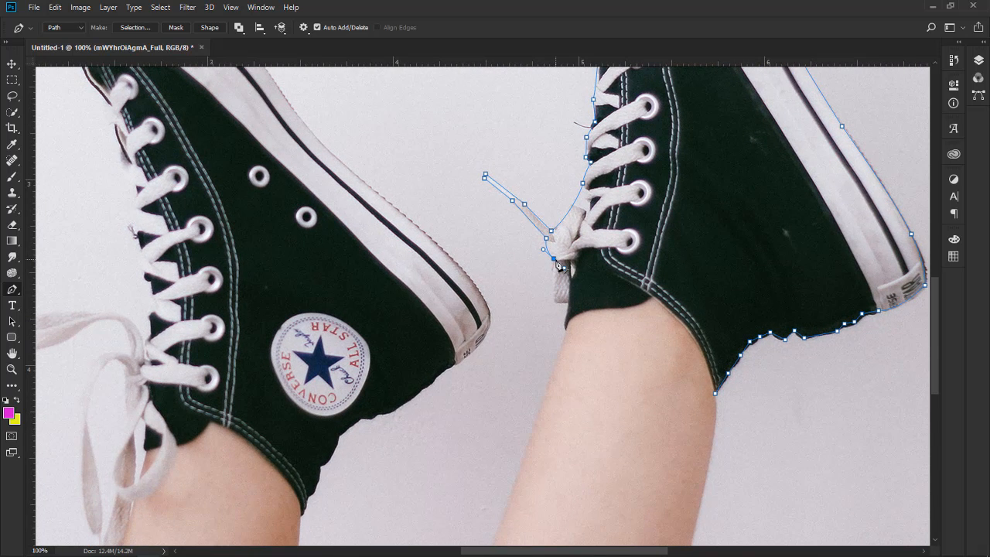
pyautogui.click(554, 300)
pyautogui.click(564, 326)
pyautogui.moveTo(611, 308); pyautogui.dragTo(656, 311)
pyautogui.click(611, 308)
pyautogui.moveTo(651, 295); pyautogui.dragTo(668, 281)
pyautogui.keyDown('alt'); pyautogui.click(652, 297); pyautogui.keyUp('alt')
pyautogui.moveTo(698, 341); pyautogui.dragTo(708, 370)
pyautogui.moveTo(709, 371)
pyautogui.mouseDown()
pyautogui.moveTo(708, 346)
pyautogui.moveTo(713, 377)
pyautogui.mouseUp()
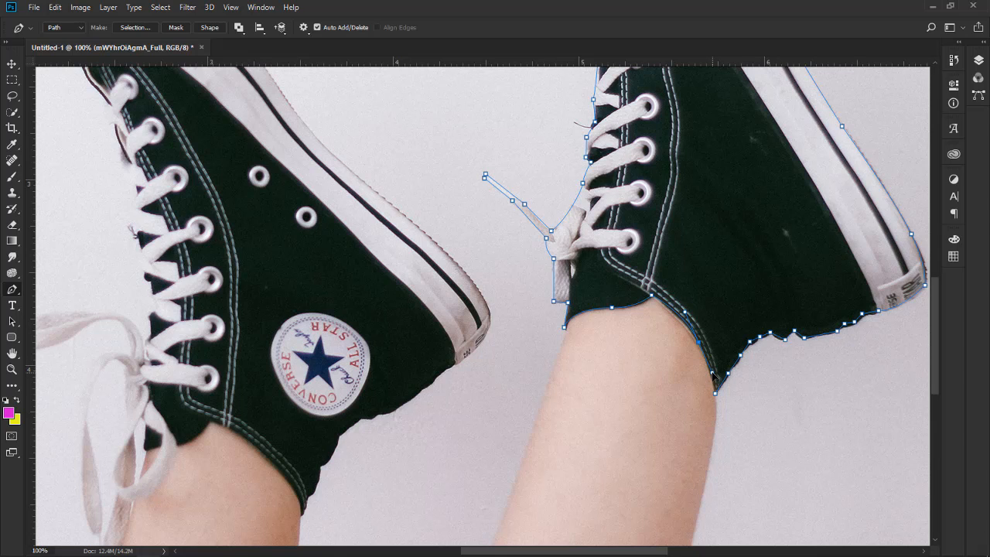
pyautogui.moveTo(713, 375)
pyautogui.mouseDown()
pyautogui.moveTo(703, 345)
pyautogui.moveTo(727, 288)
pyautogui.moveTo(729, 247)
pyautogui.moveTo(717, 317)
pyautogui.moveTo(731, 386)
pyautogui.moveTo(725, 435)
pyautogui.moveTo(710, 359)
pyautogui.moveTo(709, 368)
pyautogui.mouseUp()
pyautogui.click(715, 393)
# Convert the closed path into a selection with a 0-pixel feather radius.
pyautogui.hotkey('ctrl', '-')
pyautogui.hotkey('ctrl', '-')
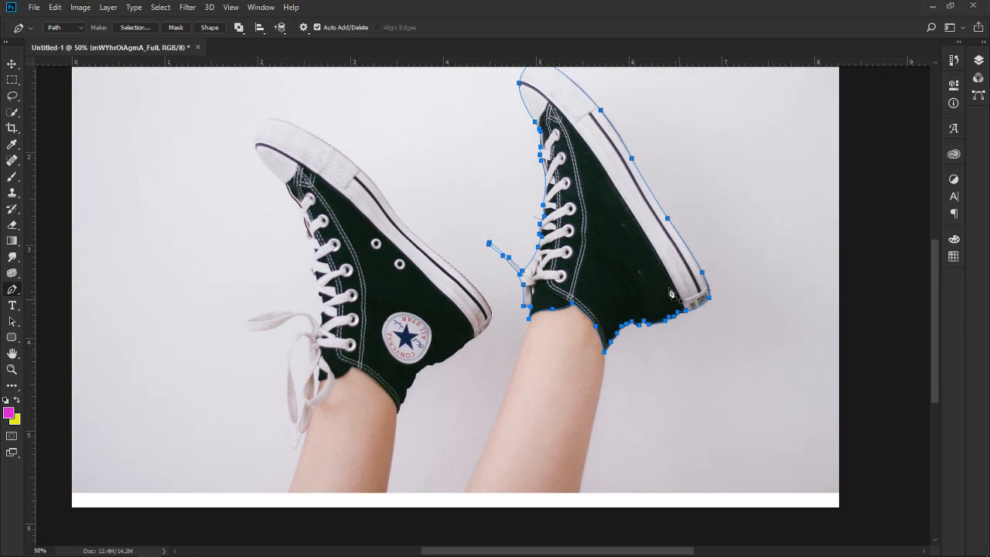
pyautogui.scroll(3, 672, 294)
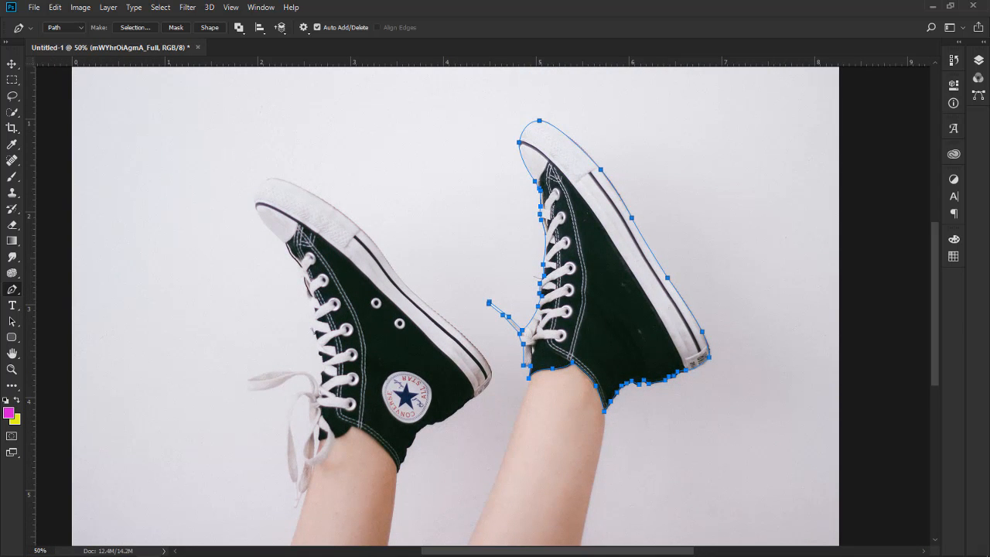
pyautogui.click(985, 44)
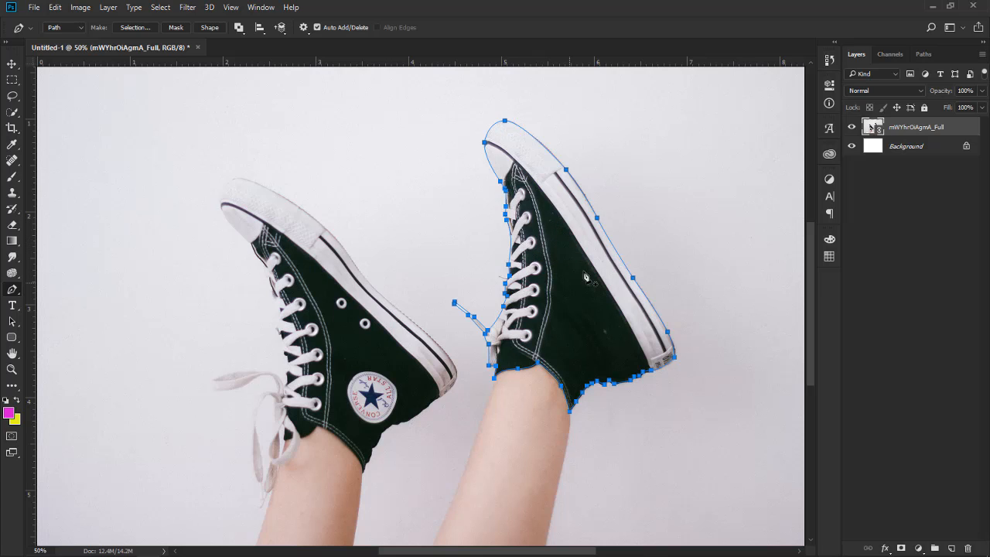
pyautogui.rightClick(551, 223)
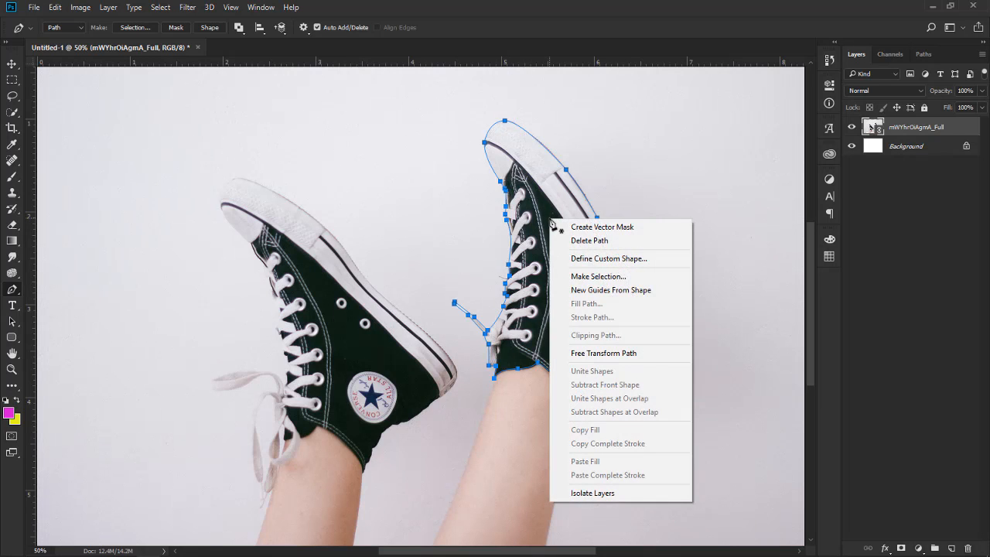
pyautogui.click(620, 278)
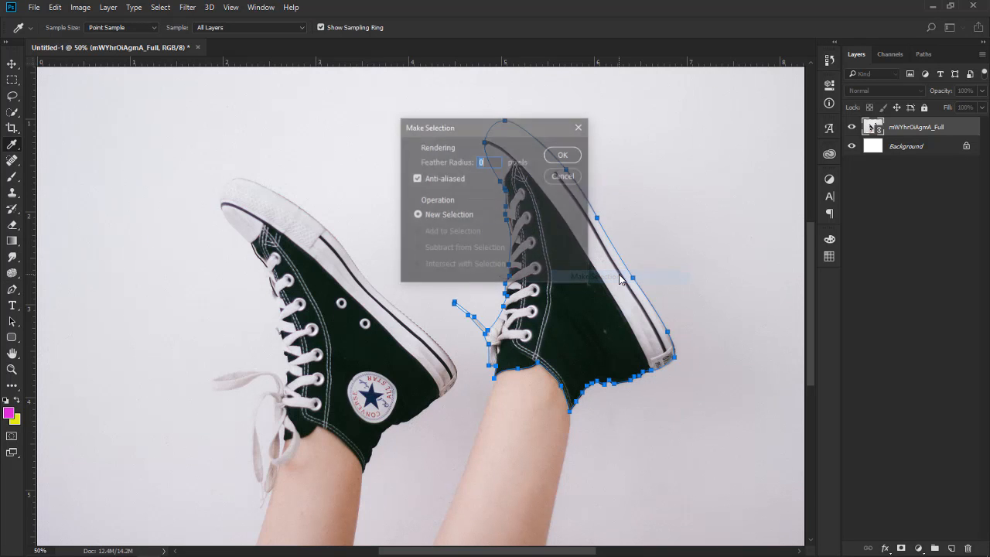
pyautogui.click(554, 154)
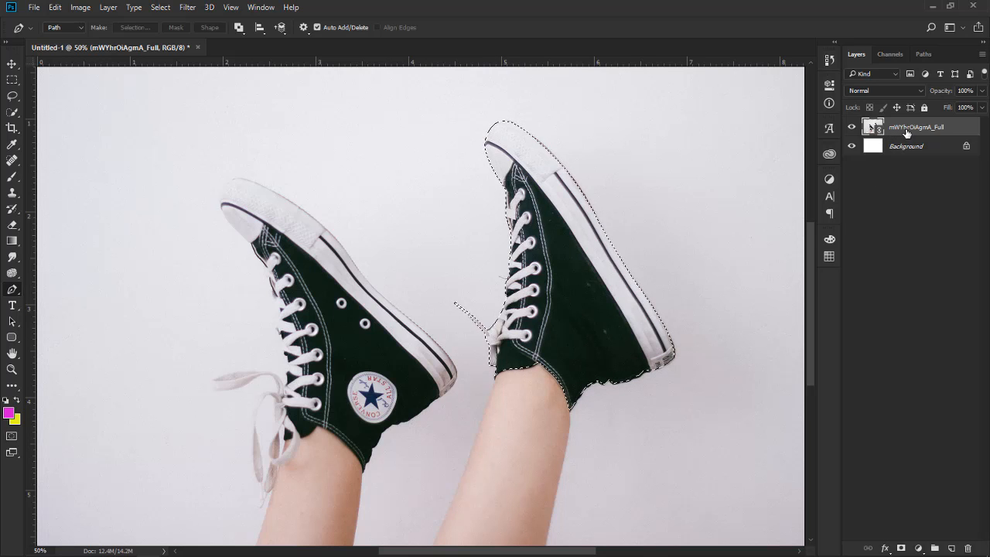
# Copy the selected shoe onto a new layer and hide the original photo layer.
pyautogui.hotkey('ctrl', 'j')
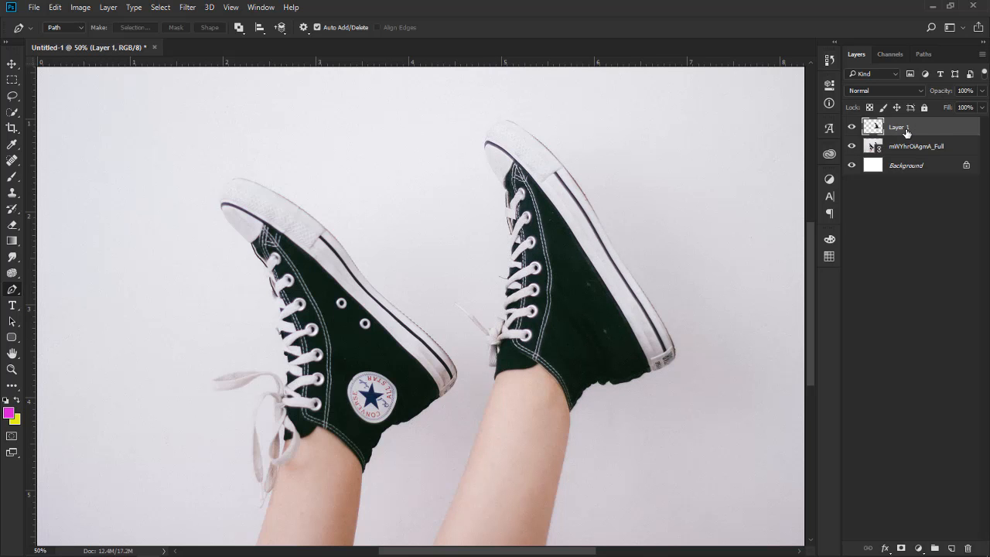
pyautogui.click(851, 146)
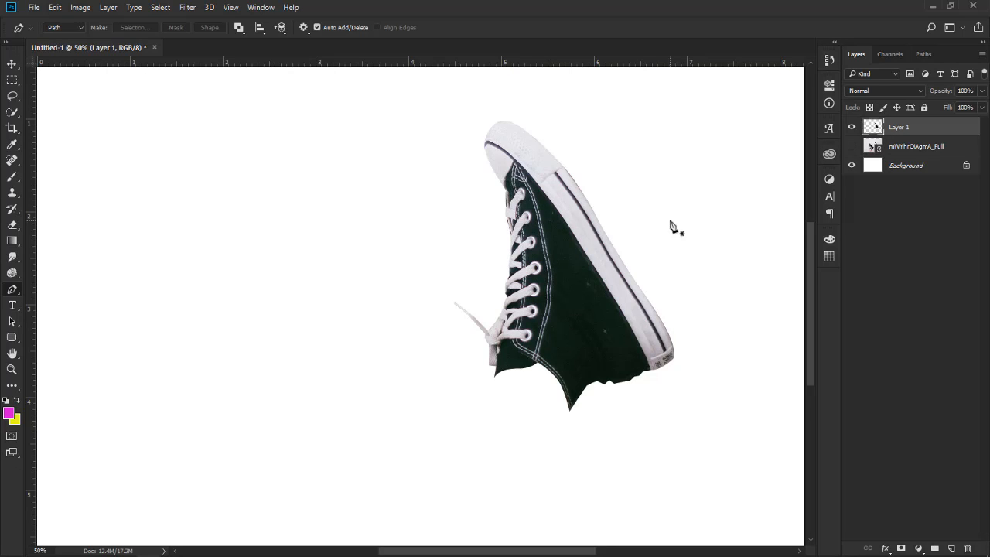
pyautogui.press('v')
pyautogui.click(641, 249)
pyautogui.hotkey('ctrl', '-')
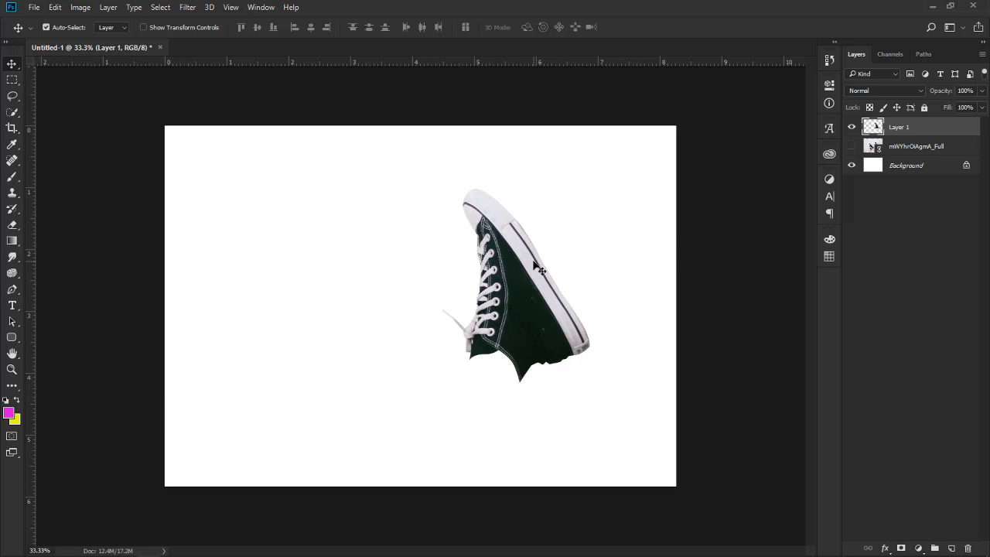
# Rename the new shoe layer to SHOE.
pyautogui.press('ctrl')
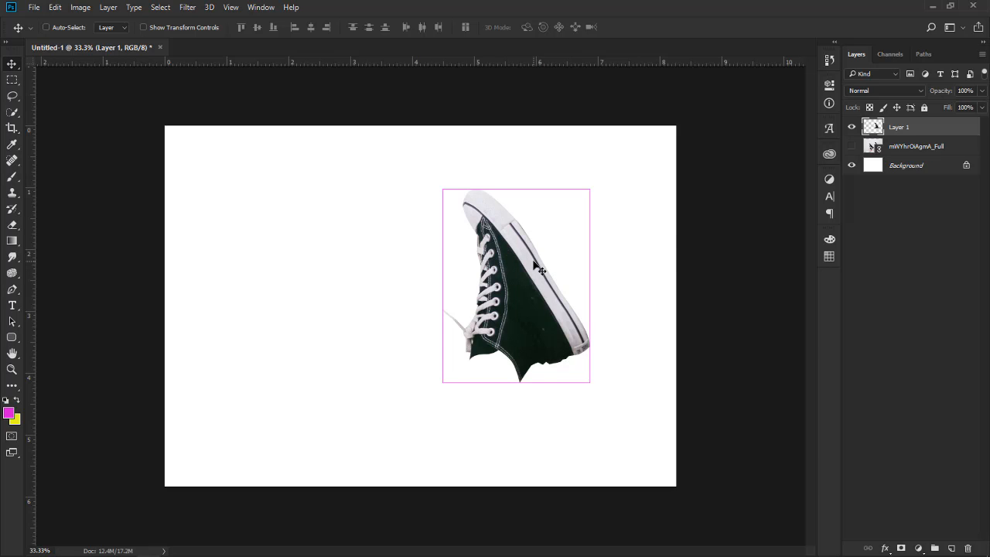
pyautogui.doubleClick(900, 128)
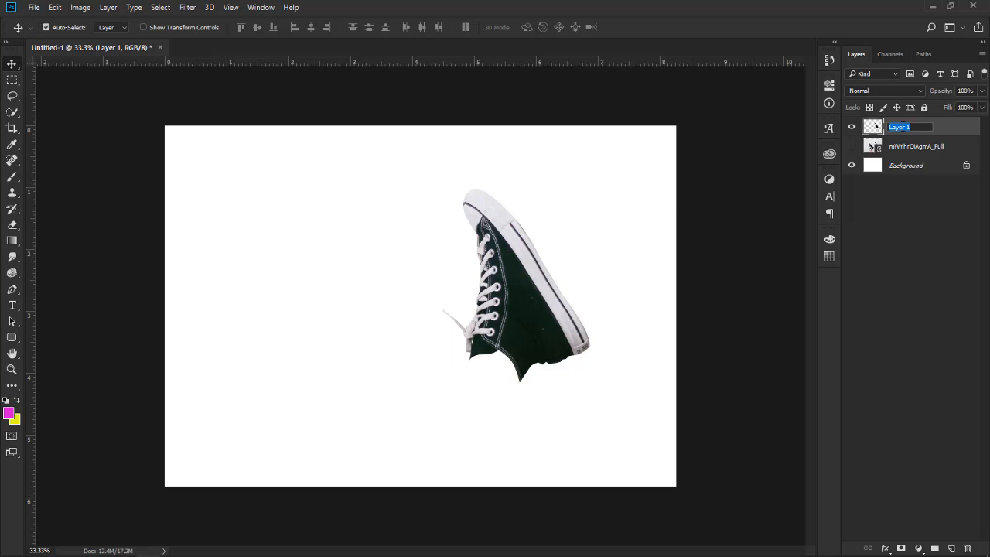
pyautogui.write('SHOE')
pyautogui.press('BackSpace')
pyautogui.press('Return')
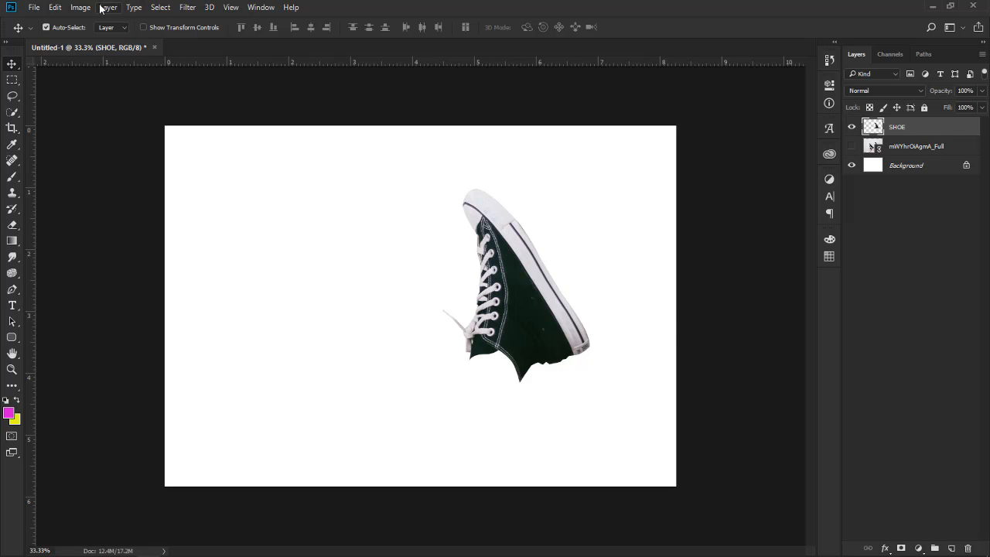
# Enter Free Transform on the SHOE layer and add a horizontal guide near the shoe's bottom.
pyautogui.click(55, 7)
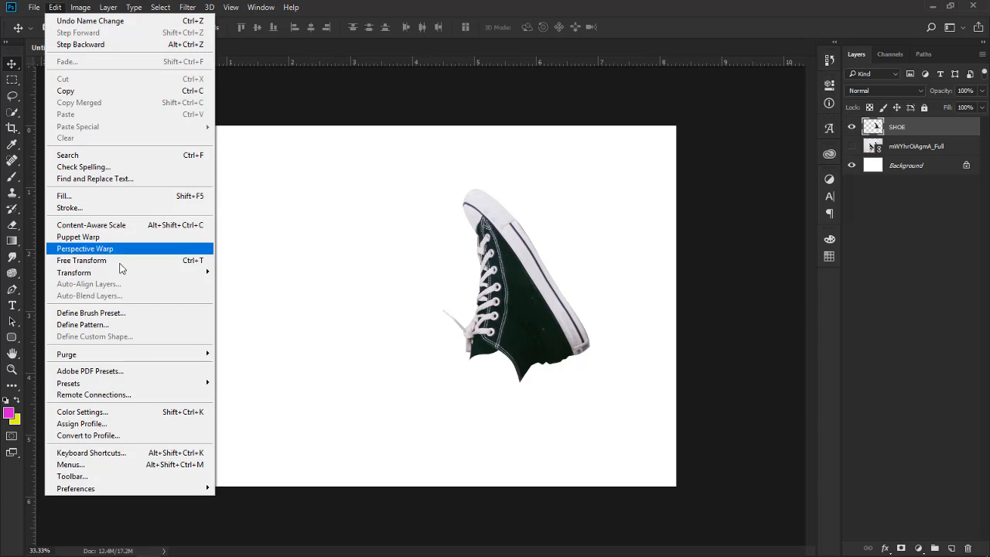
pyautogui.moveTo(140, 272)
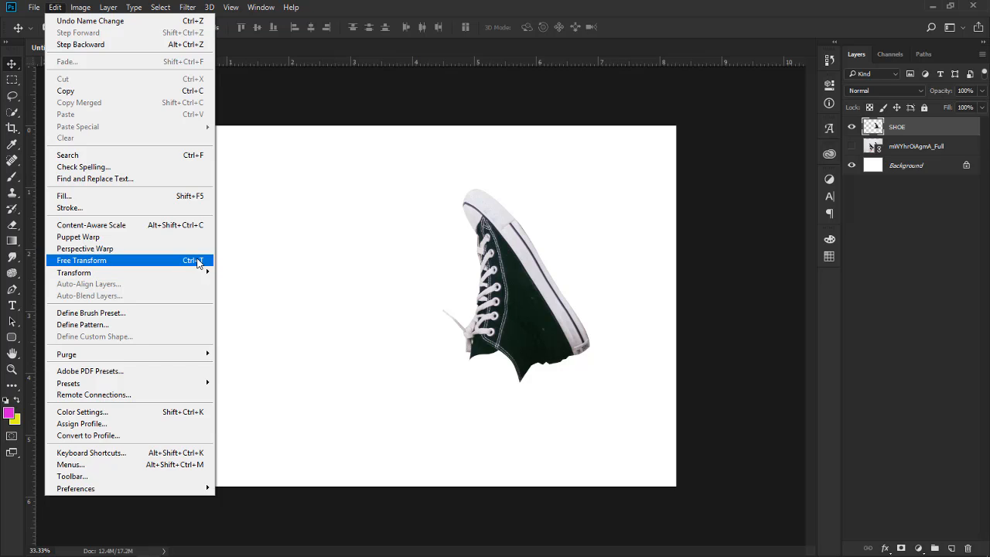
pyautogui.click(146, 261)
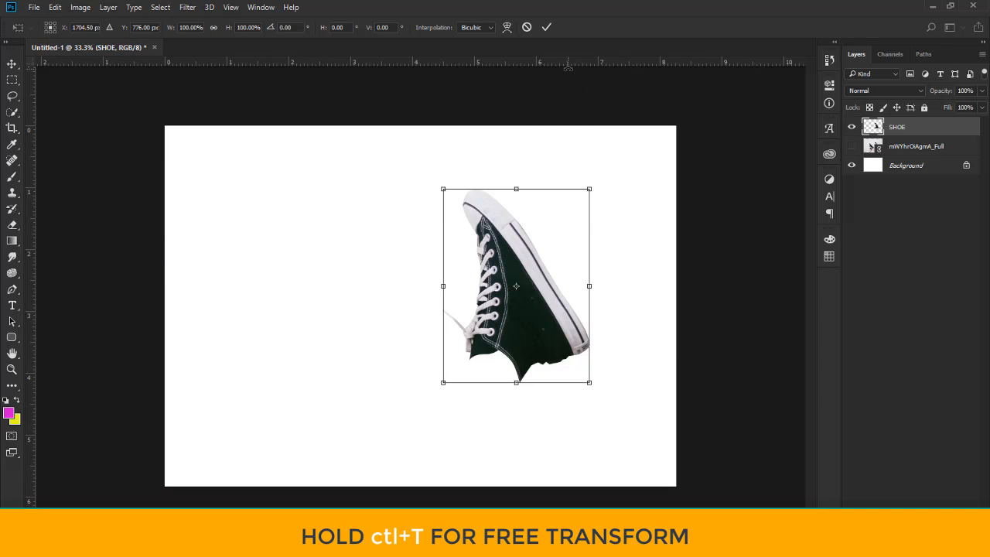
pyautogui.moveTo(565, 62); pyautogui.dragTo(552, 344)
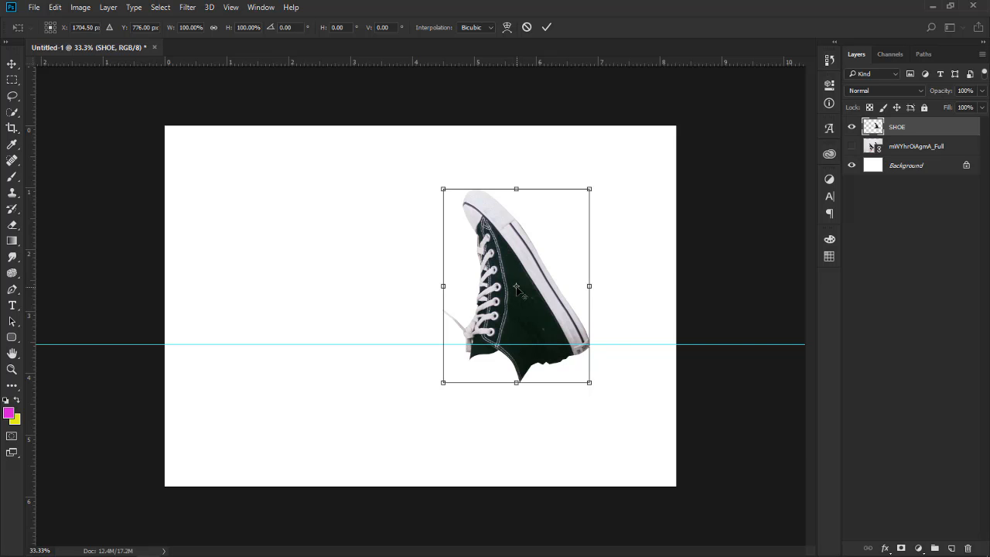
# Move the pivot to the sole's front corner, rotate the shoe 122.01° to stand it upright, and apply.
pyautogui.moveTo(516, 288); pyautogui.dragTo(590, 347)
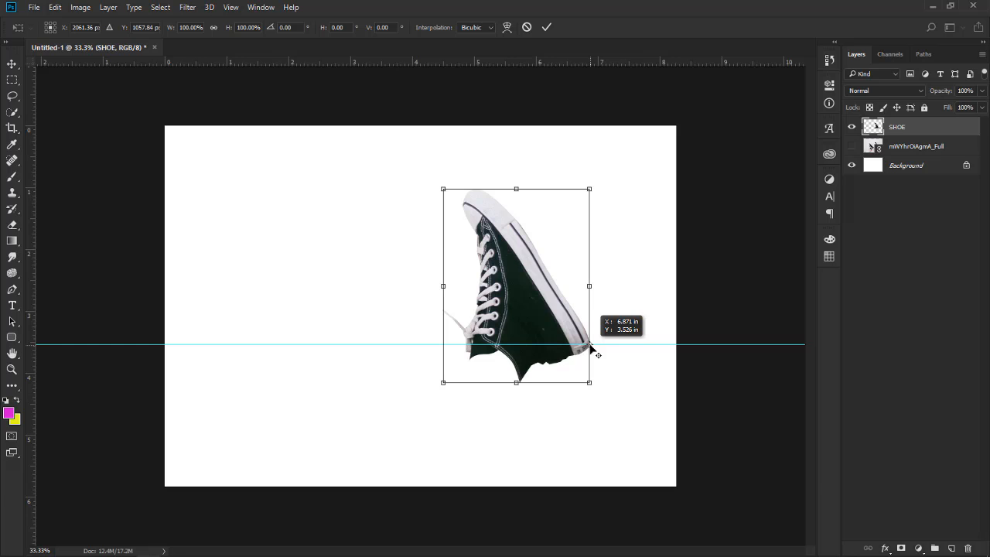
pyautogui.moveTo(596, 181); pyautogui.dragTo(673, 283)
pyautogui.hotkey('ctrl', 'z')
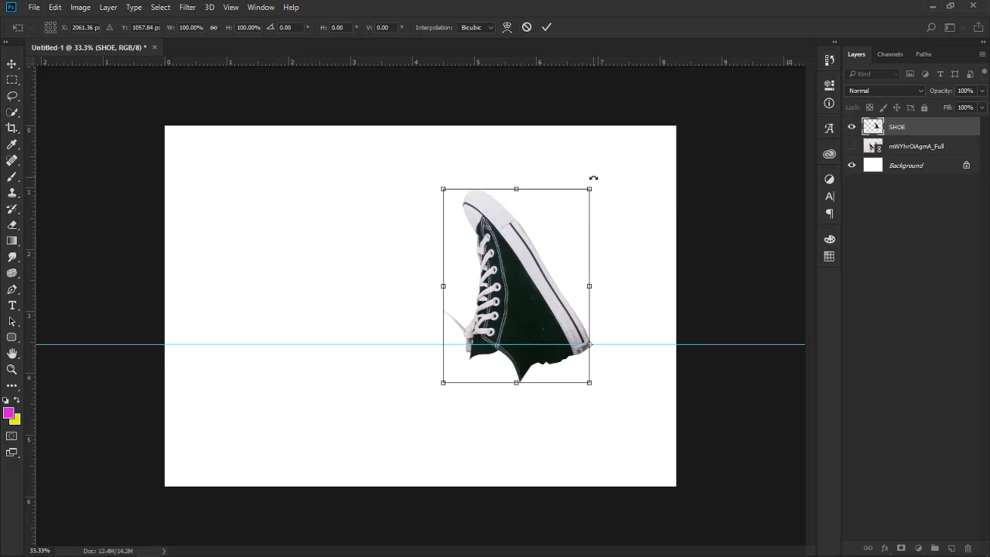
pyautogui.moveTo(593, 178); pyautogui.dragTo(720, 427)
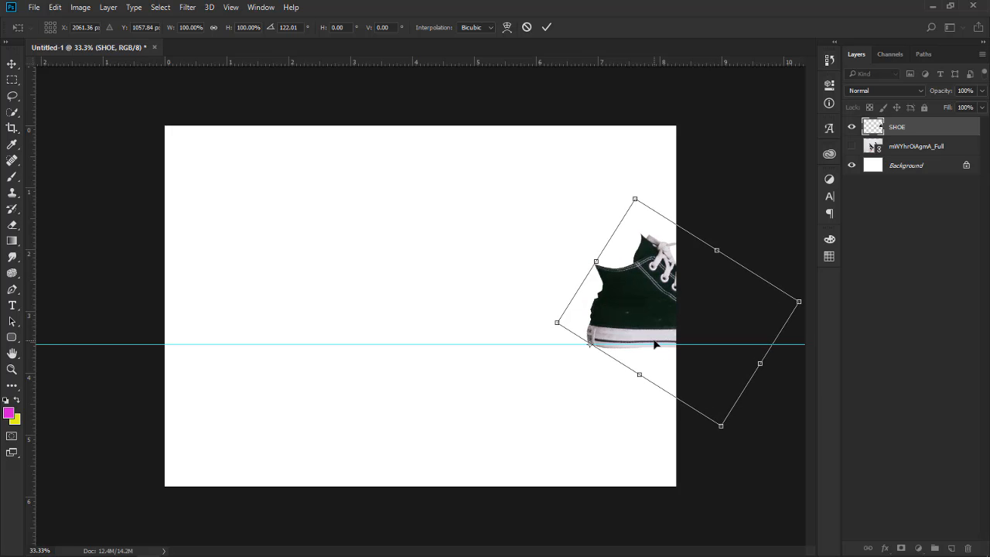
pyautogui.click(545, 29)
# Move the shoe toward the canvas centre and remove the horizontal guide.
pyautogui.moveTo(627, 306); pyautogui.dragTo(411, 309)
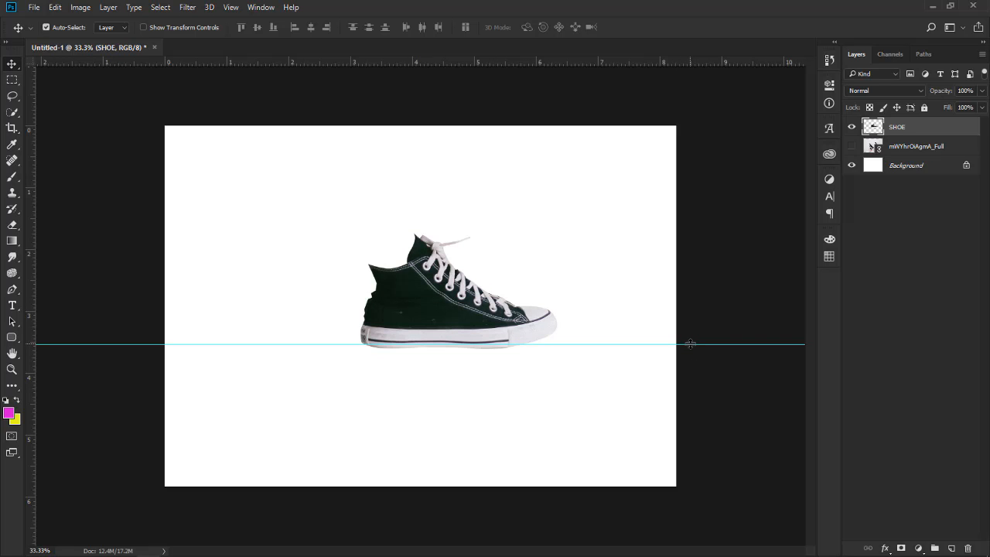
pyautogui.moveTo(689, 343); pyautogui.dragTo(676, 34)
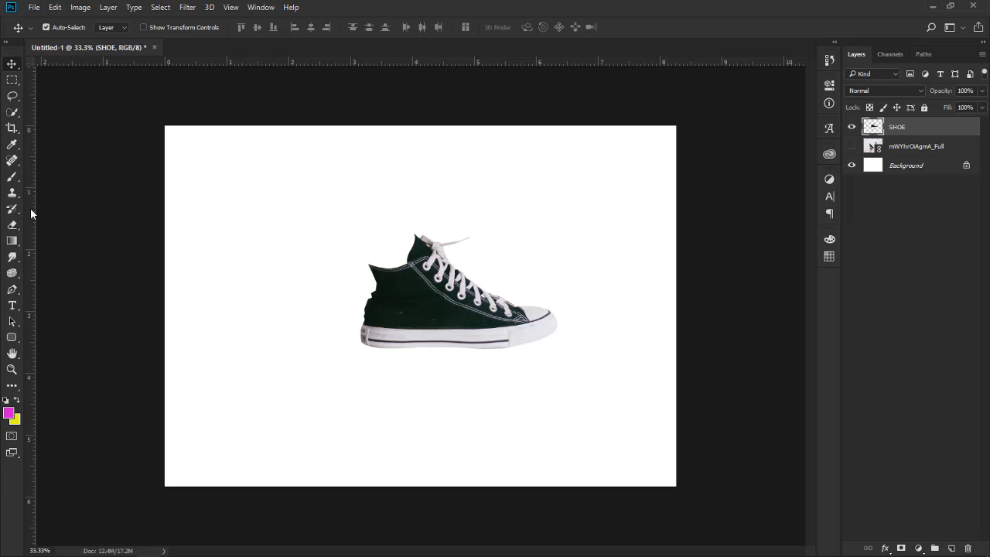
# Add a vertical guide and a horizontal guide on the canvas, check the shoe's spacing, and hide the guides.
pyautogui.moveTo(30, 208); pyautogui.dragTo(195, 205)
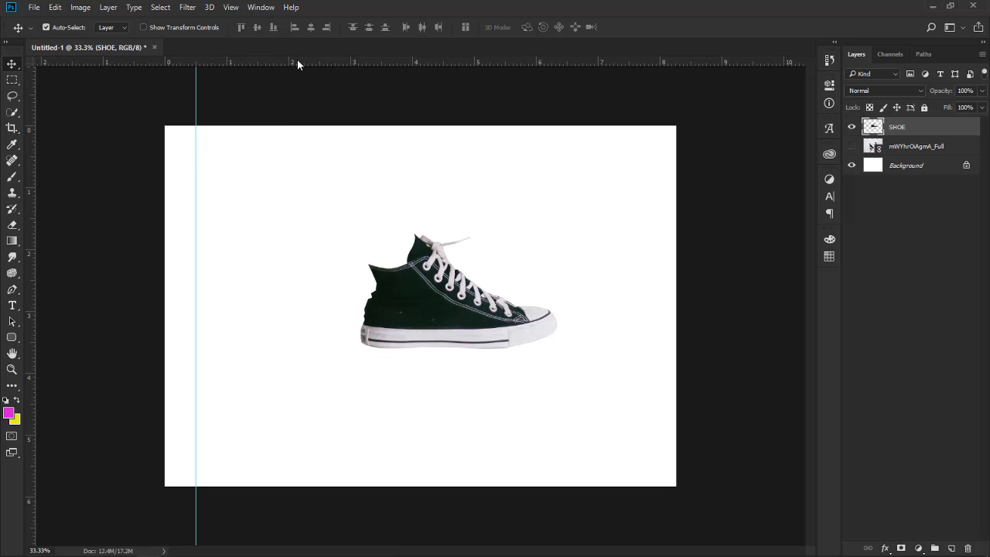
pyautogui.moveTo(296, 63); pyautogui.dragTo(287, 172)
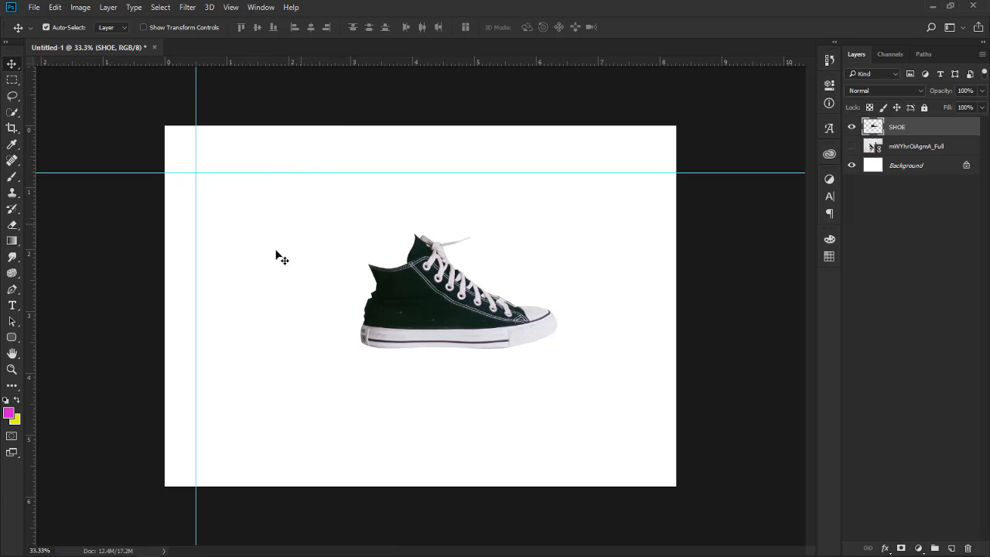
pyautogui.press('ctrl')
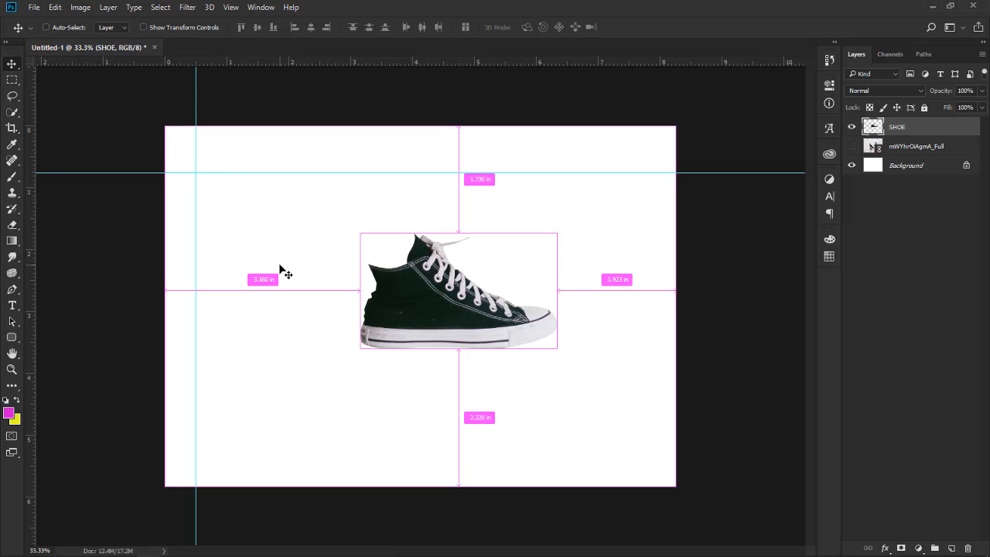
pyautogui.hotkey('ctrl', ';')
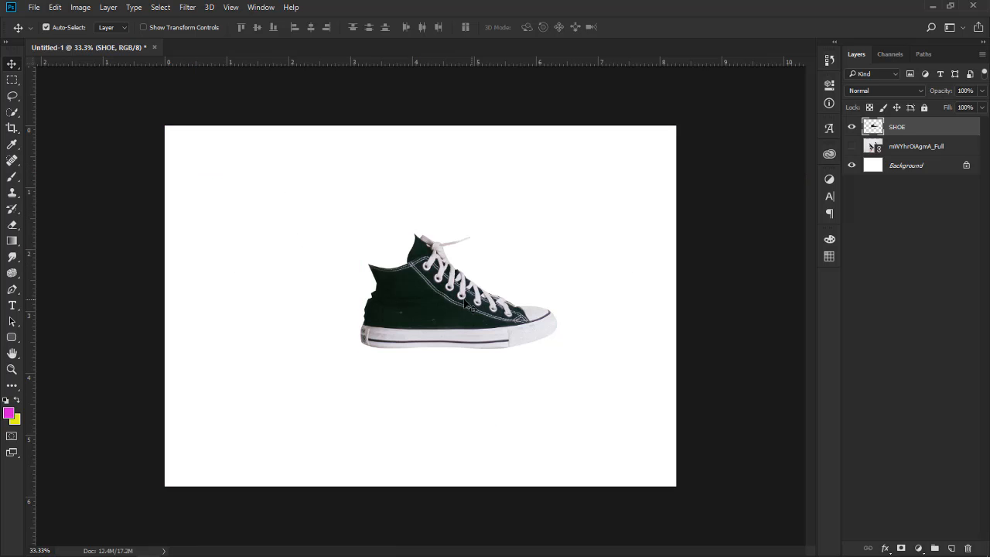
# Enlarge the shoe to about 163.66% with Free Transform and reposition it near the canvas centre.
pyautogui.moveTo(470, 306); pyautogui.dragTo(432, 314)
pyautogui.press('ctrl')
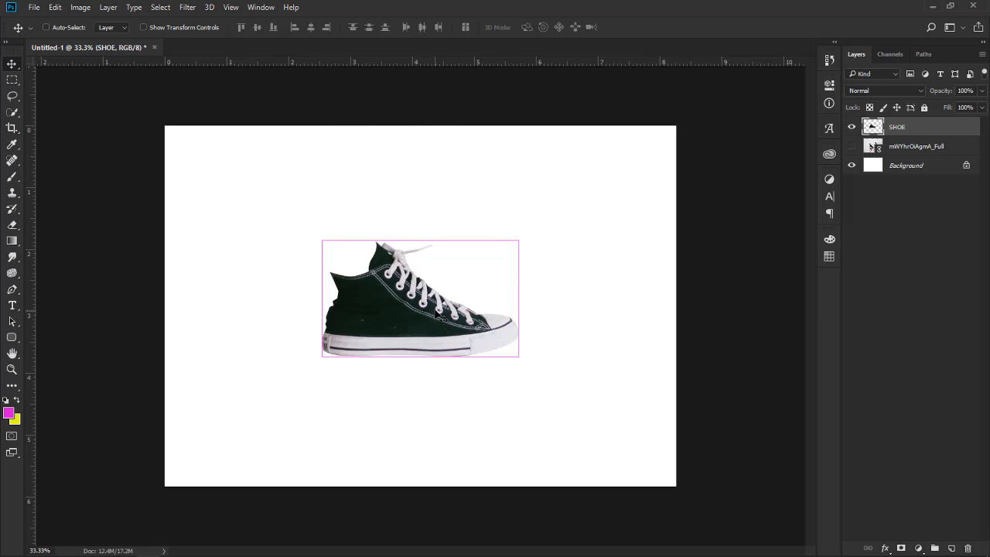
pyautogui.hotkey('ctrl', 't')
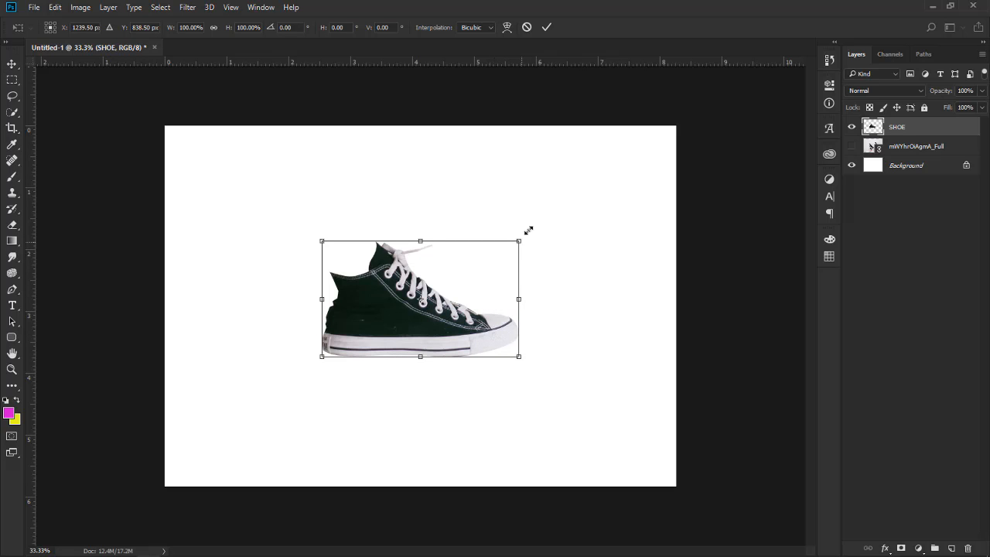
pyautogui.moveTo(526, 227); pyautogui.dragTo(574, 190)
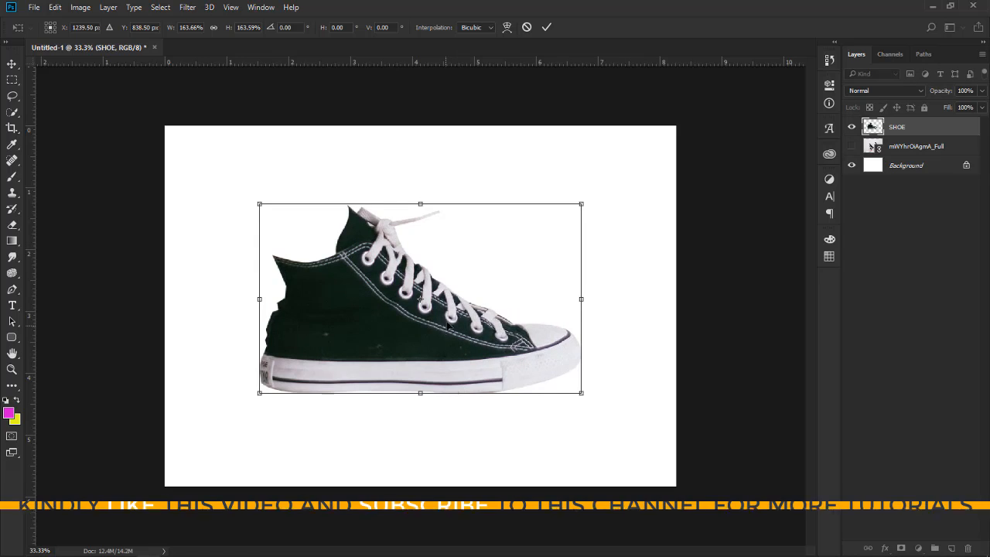
pyautogui.moveTo(447, 330); pyautogui.dragTo(456, 319)
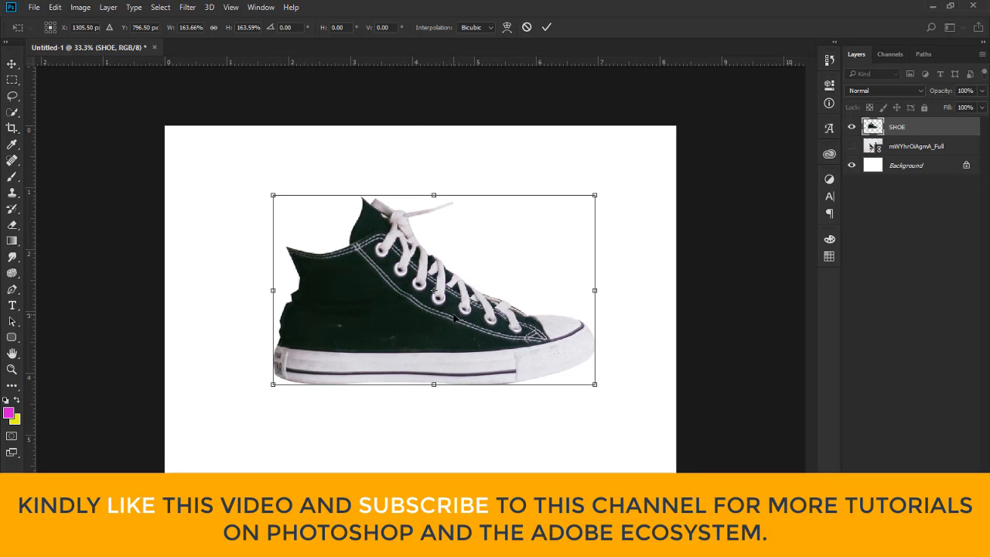
pyautogui.press('Return')
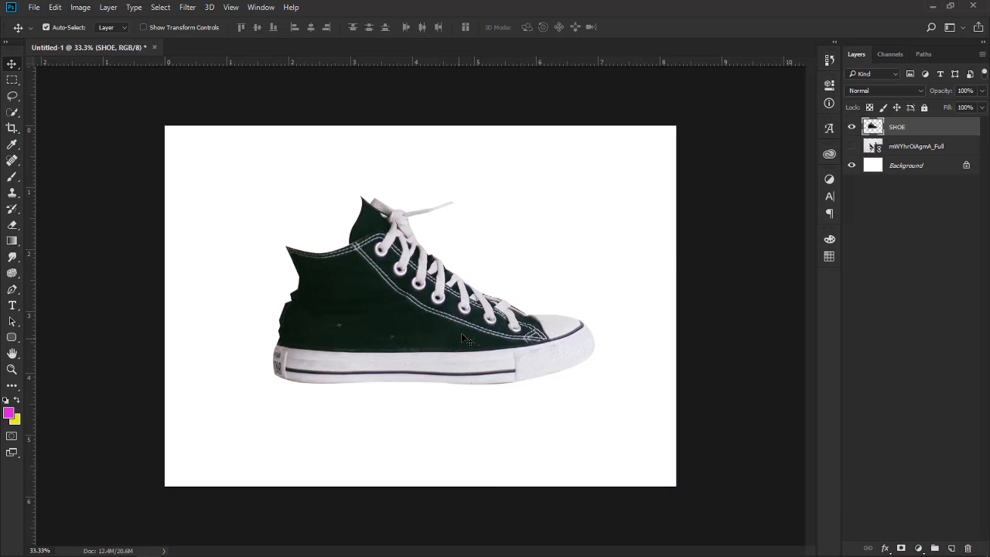
pyautogui.moveTo(443, 322)
pyautogui.mouseDown()
pyautogui.moveTo(464, 322)
pyautogui.moveTo(451, 322)
pyautogui.mouseUp()
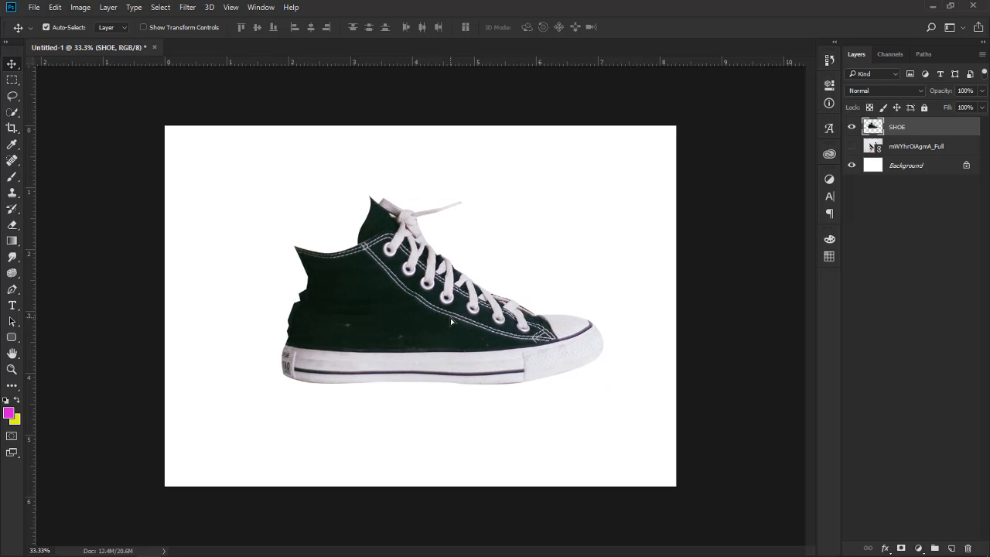